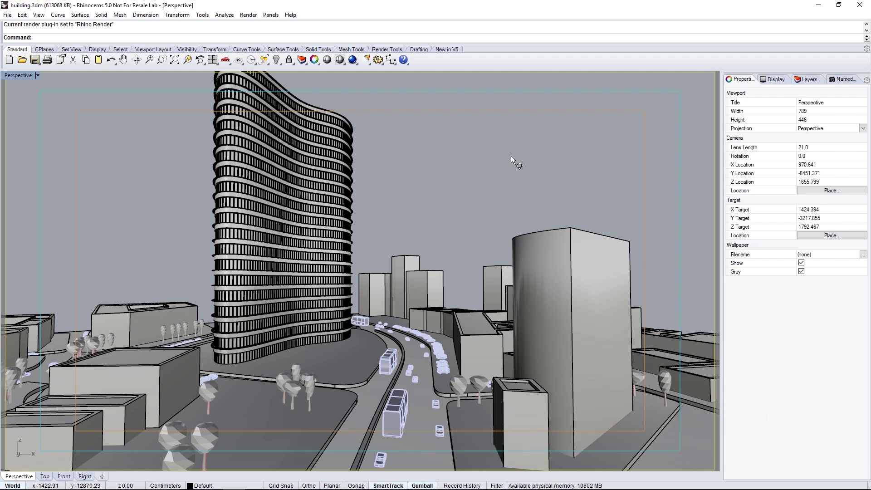
Step: Make V-Ray for Rhino the current renderer and dock its toolbar at the top right
click(248, 15)
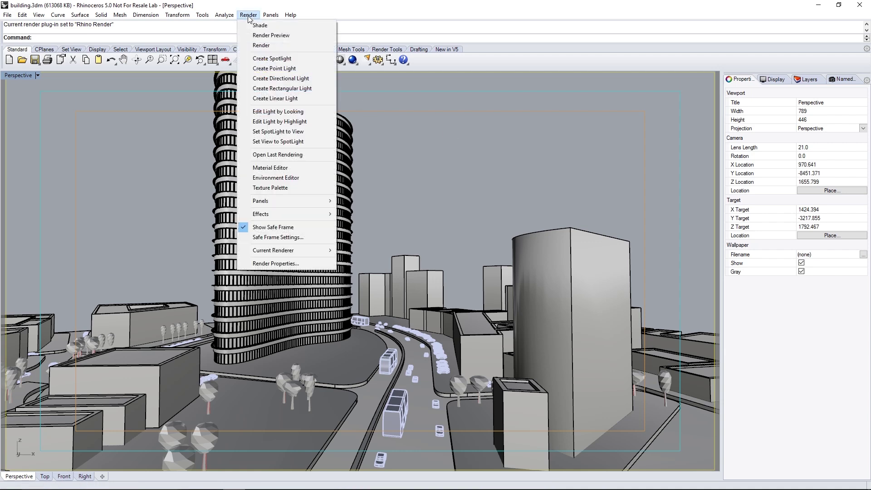
mouse_move(313, 251)
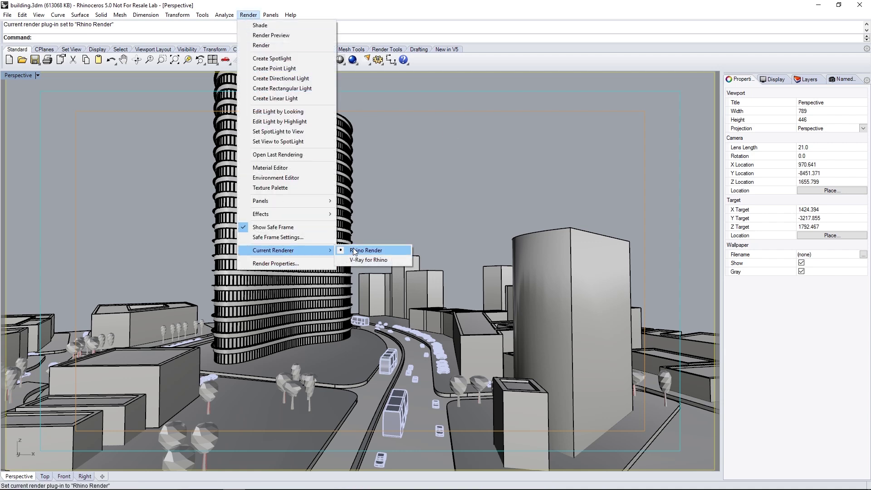
click(394, 260)
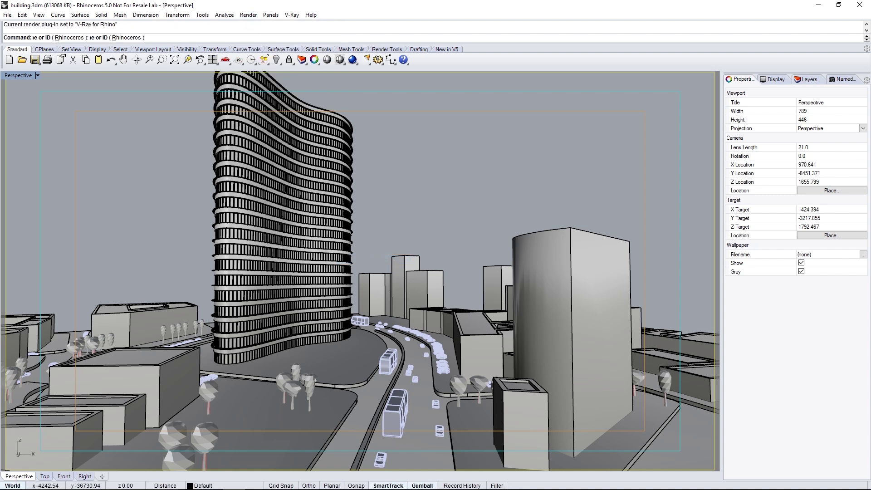
drag(662, 149, 812, 59)
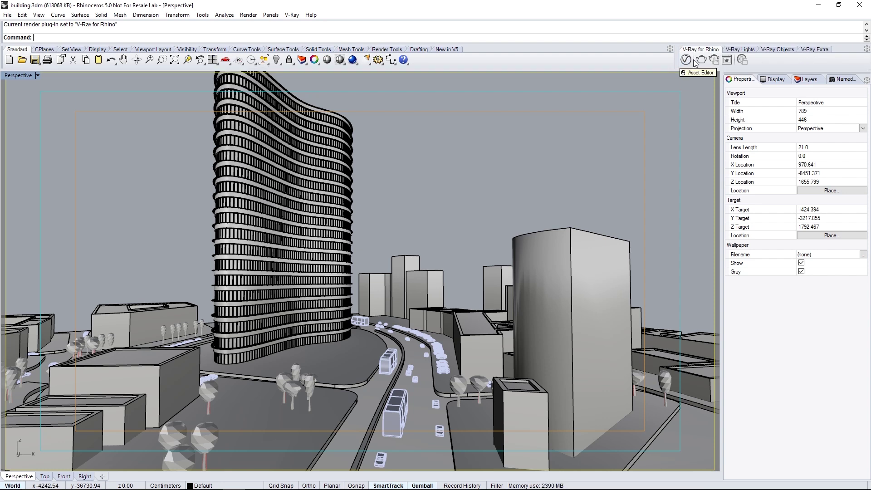
Step: Browse the V-Ray toolbar's Lights, Objects and Extra tool sets, then return to the main tools
click(742, 51)
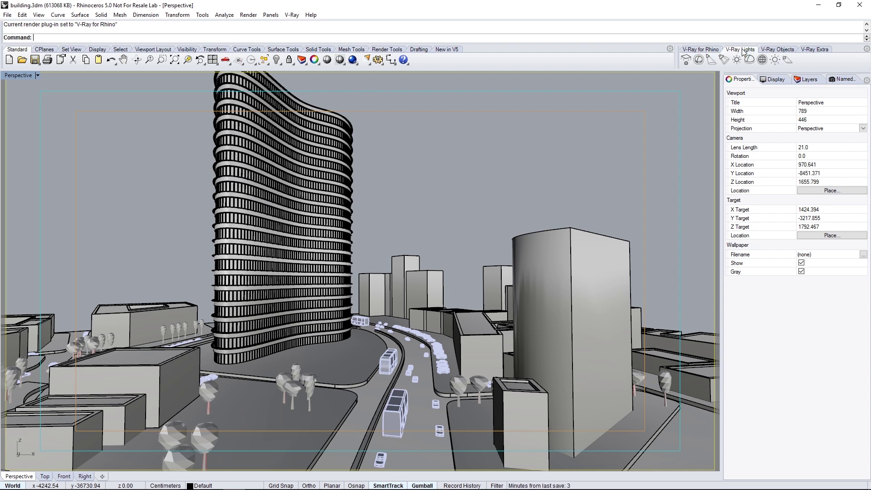
click(787, 50)
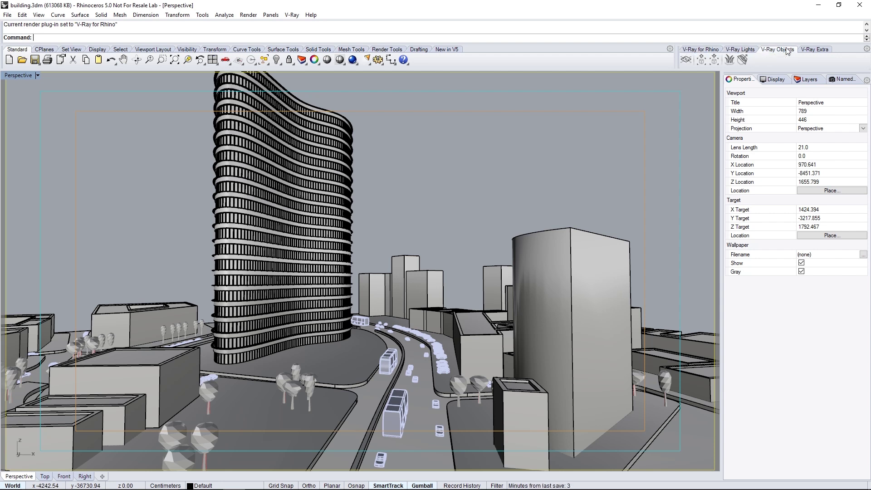
click(812, 50)
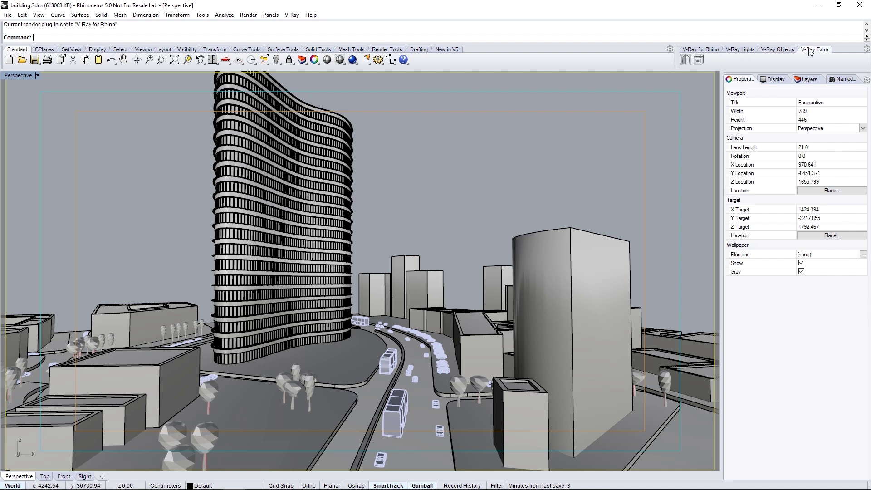
click(696, 52)
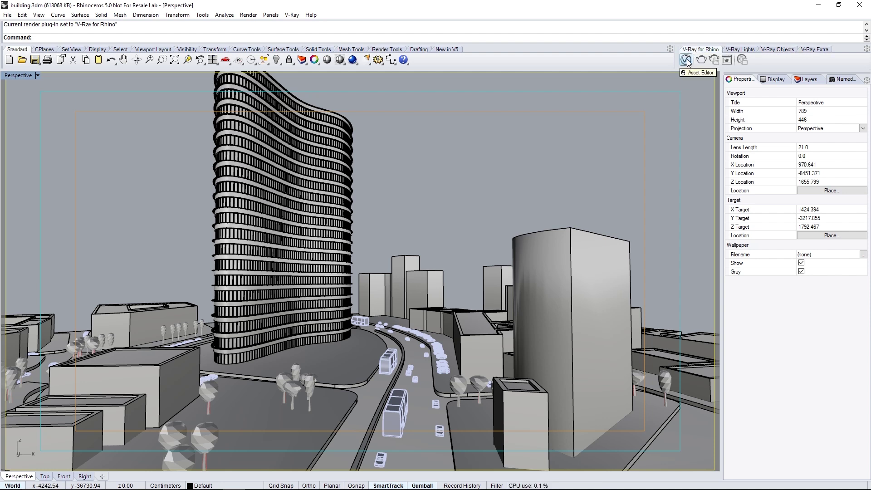
Step: Open the V-Ray Asset Editor, review Lights and Geometry, then show Settings and the render modes
click(686, 61)
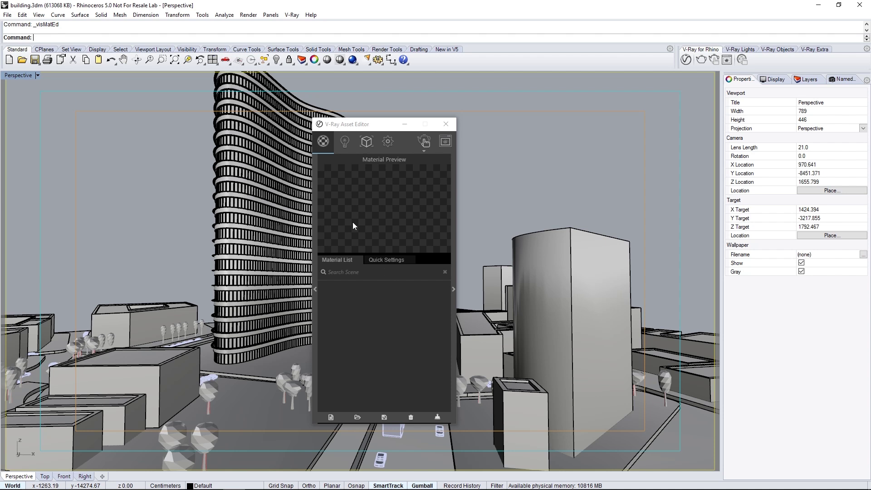
click(345, 142)
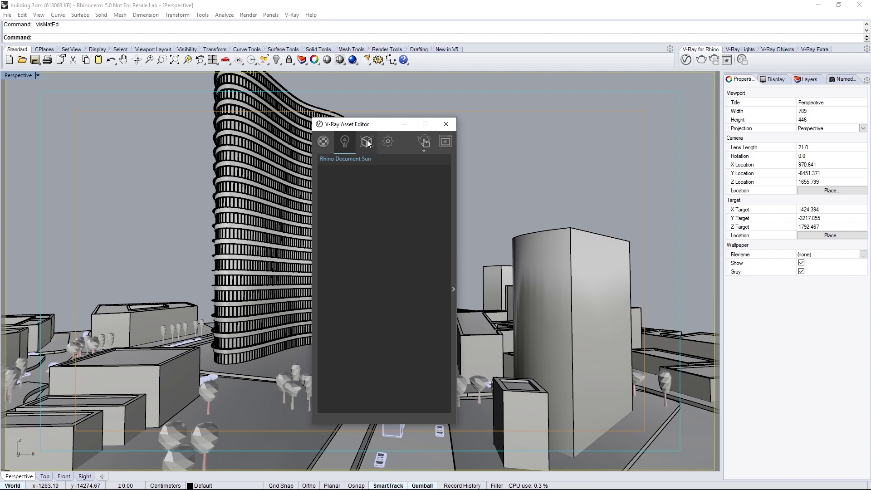
click(366, 142)
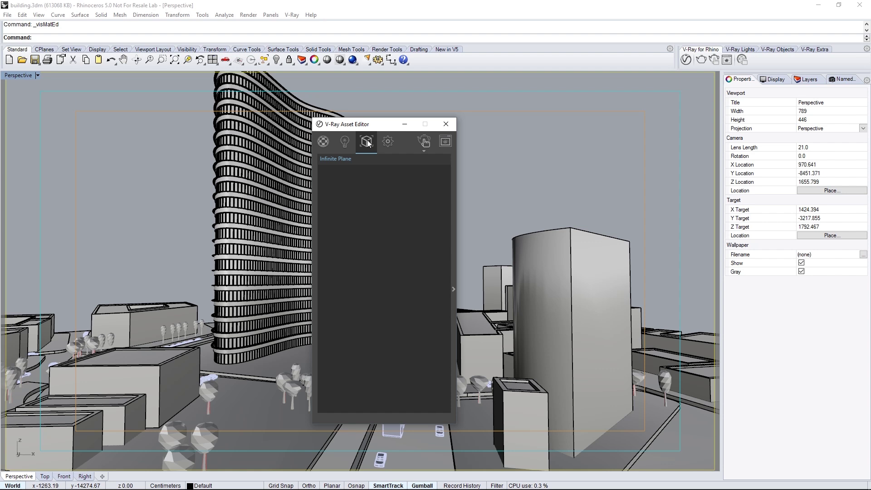
click(388, 142)
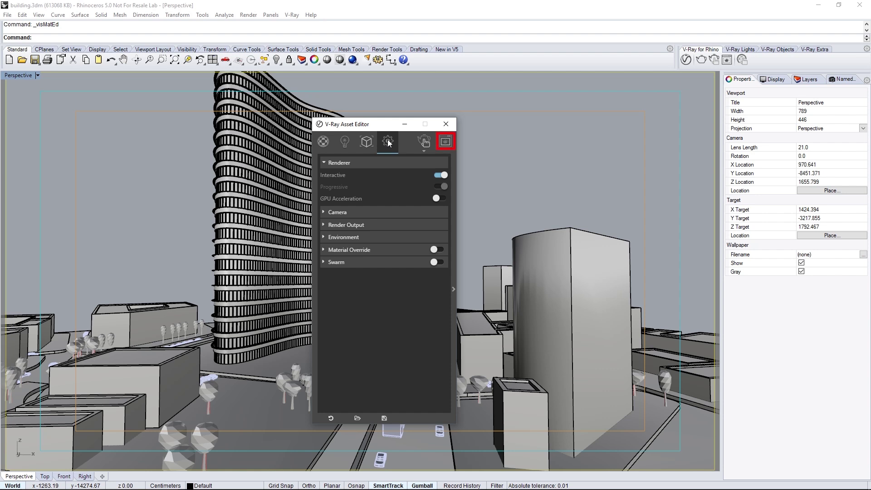
click(420, 151)
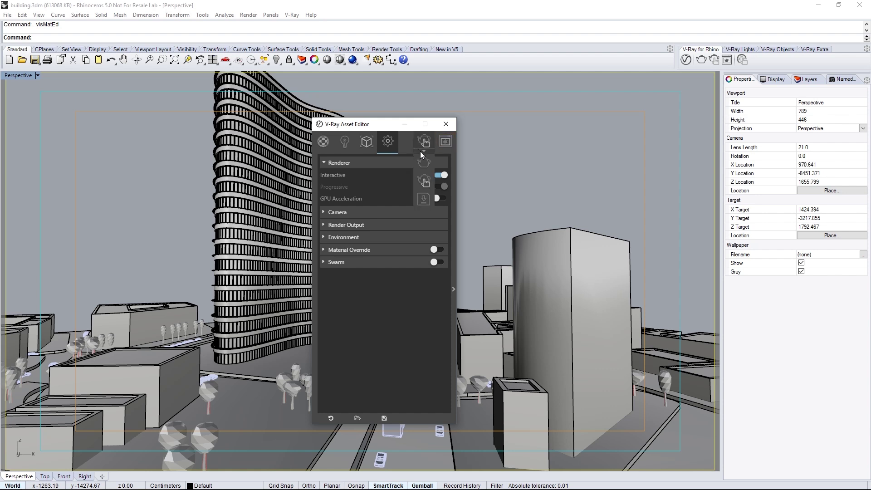
Step: Start an interactive 800 x 450 render, place the frame buffer beside the editor, and expand Environment
click(422, 179)
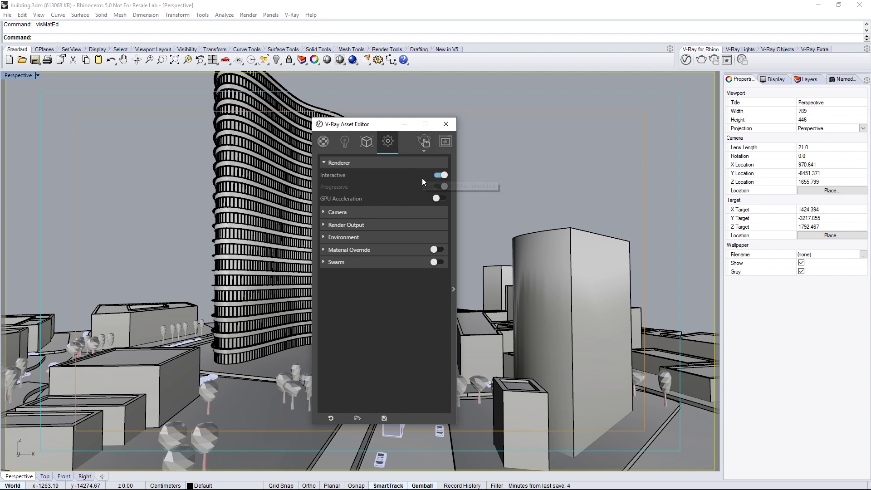
drag(362, 117, 494, 144)
drag(384, 127, 251, 128)
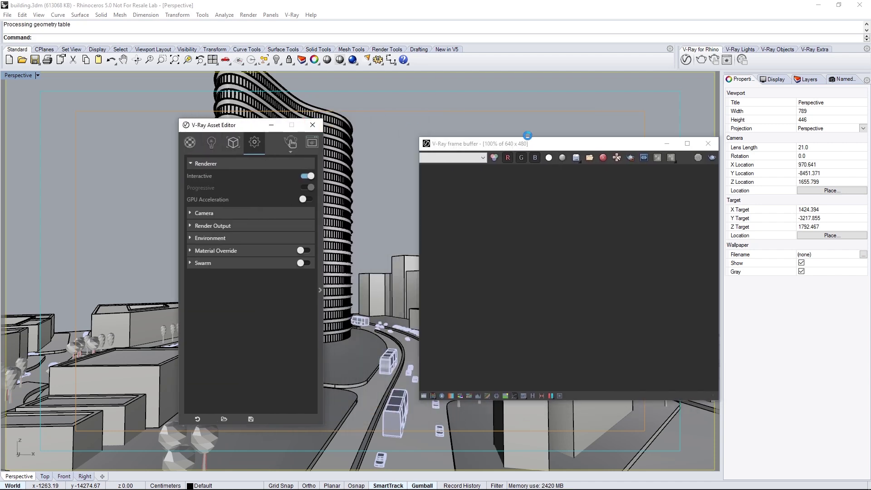
drag(526, 143, 475, 142)
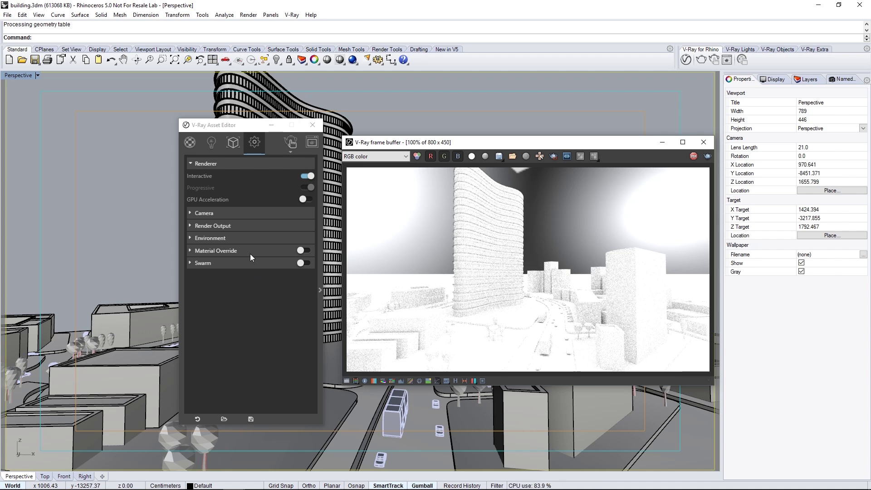
click(253, 238)
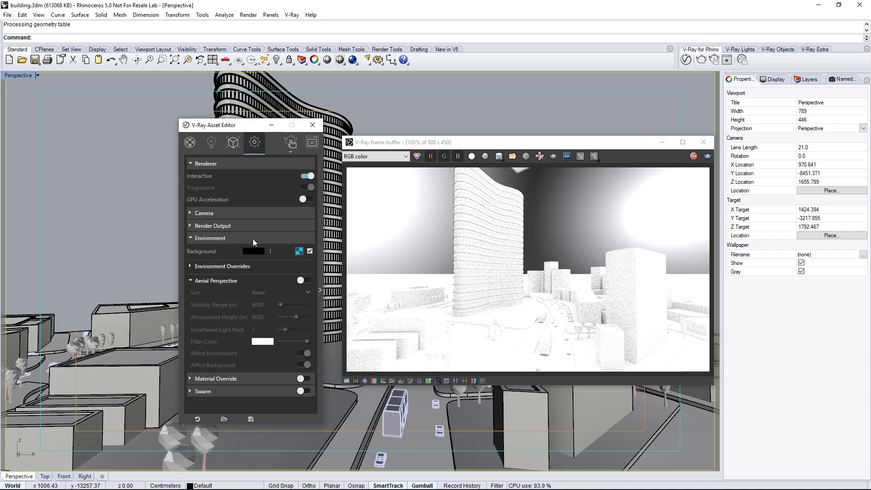
Step: Change the environment background texture to an enabled V-Ray Sky
click(299, 251)
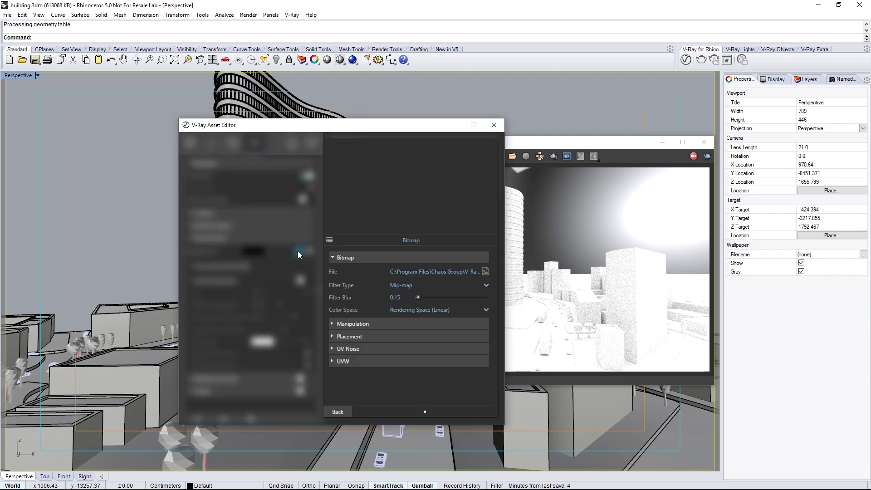
click(330, 239)
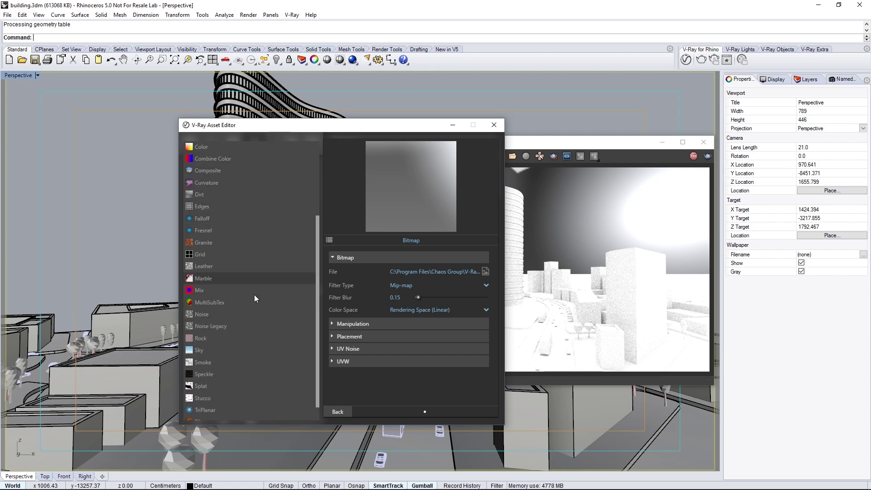
scroll(254, 295, down, 3)
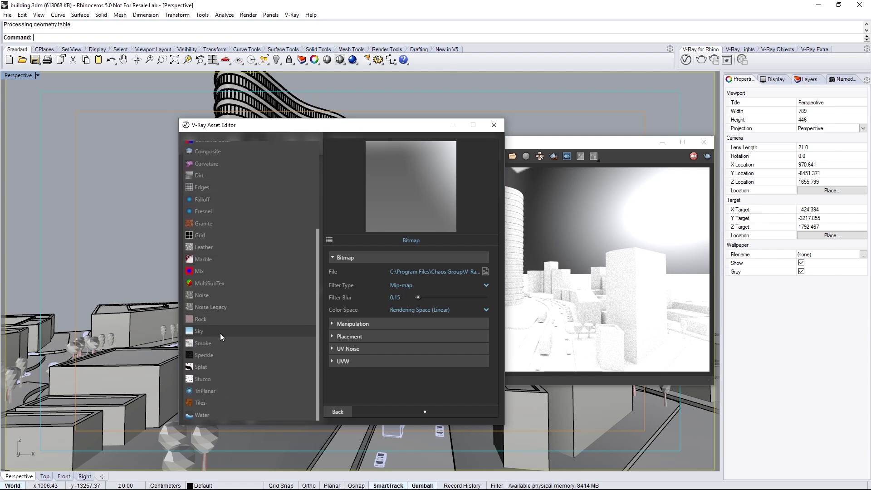
click(220, 337)
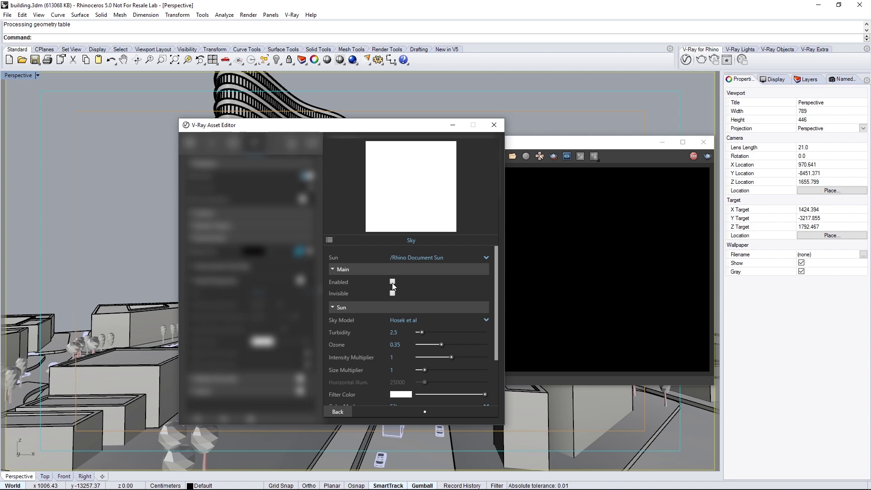
click(392, 282)
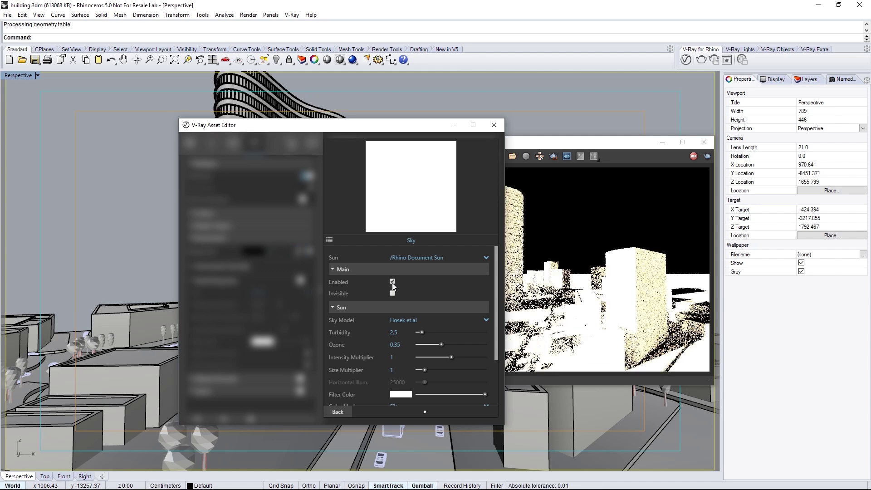
Step: Set the sky Size Multiplier to 5 and the Ground Albedo to light blue (215, 237, 255)
click(388, 370)
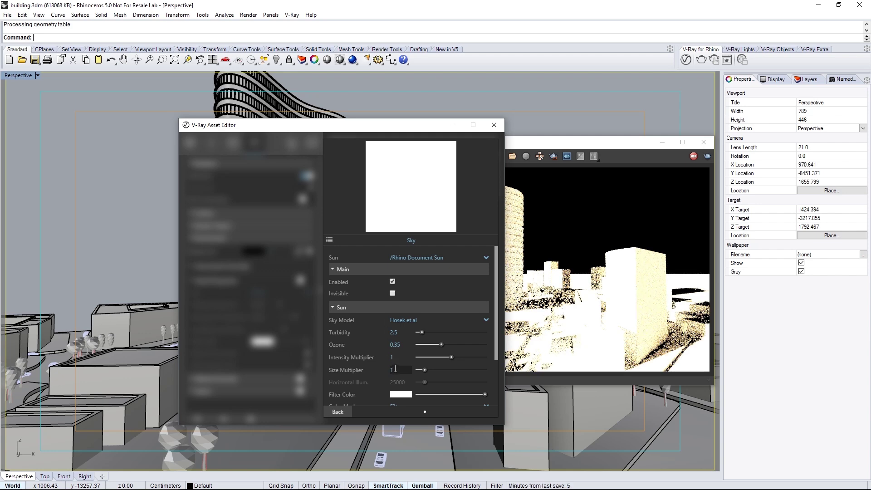
text(5)
key(Return)
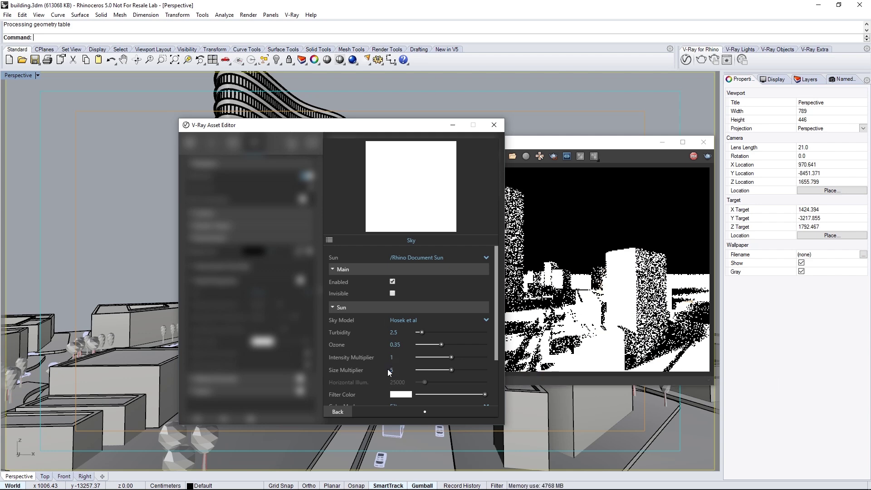
scroll(379, 365, down, 3)
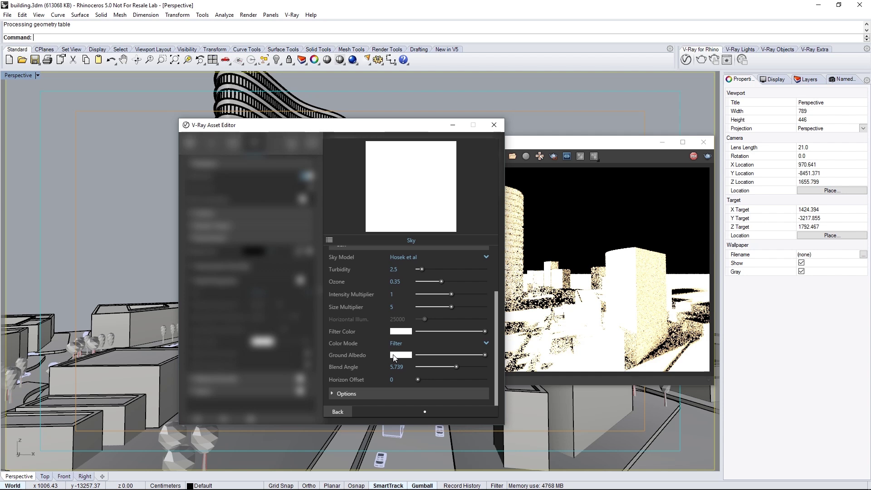
click(394, 355)
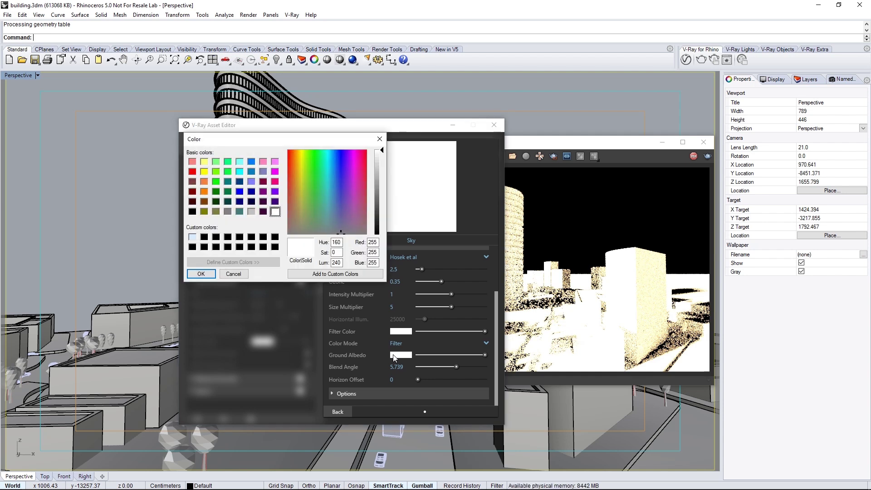
click(192, 237)
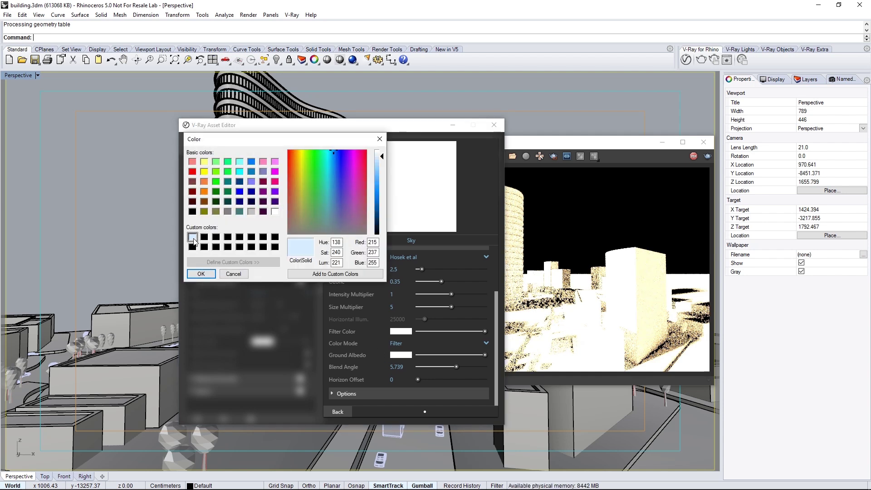
click(201, 274)
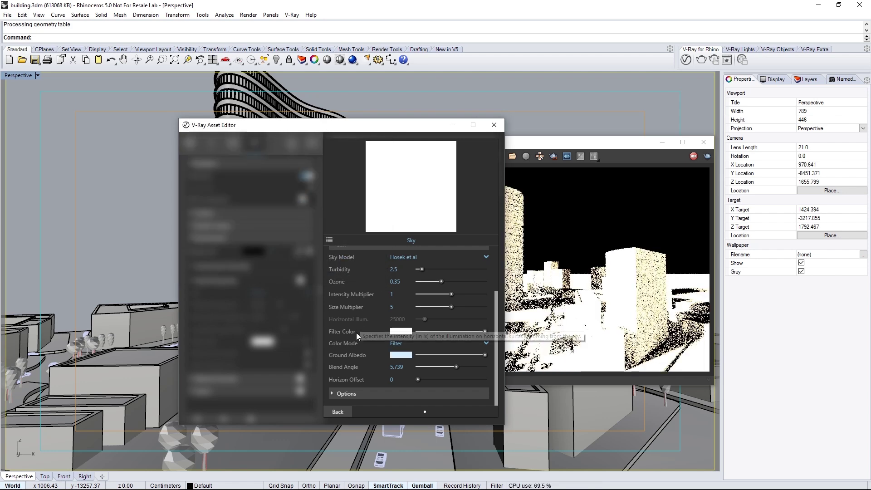
click(339, 411)
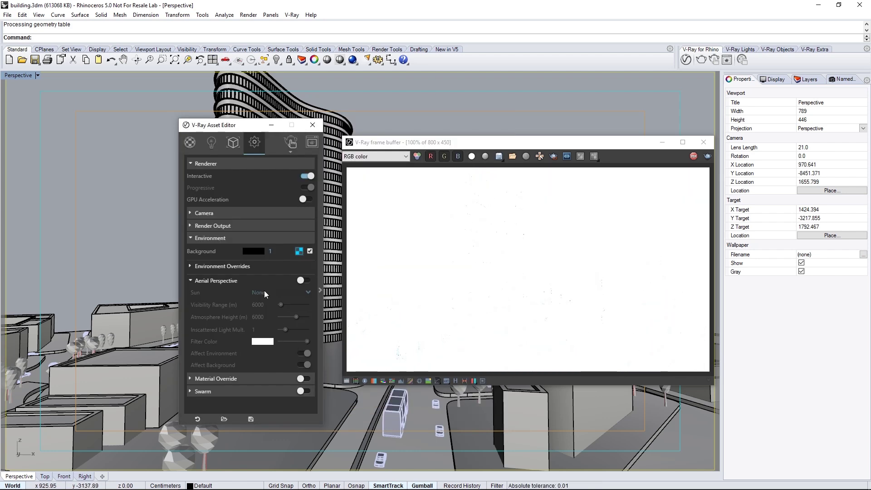
Step: Raise the camera Exposure Value (EV) from 10 to 15 so the render is no longer white
click(271, 239)
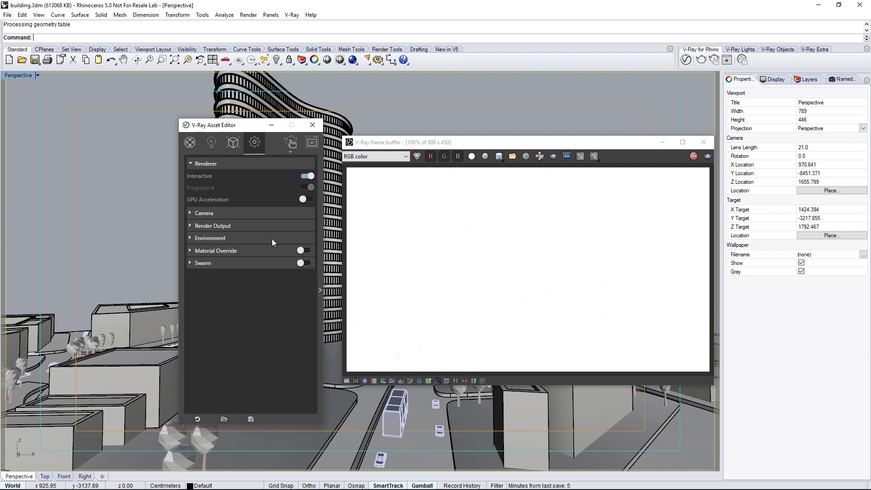
click(268, 213)
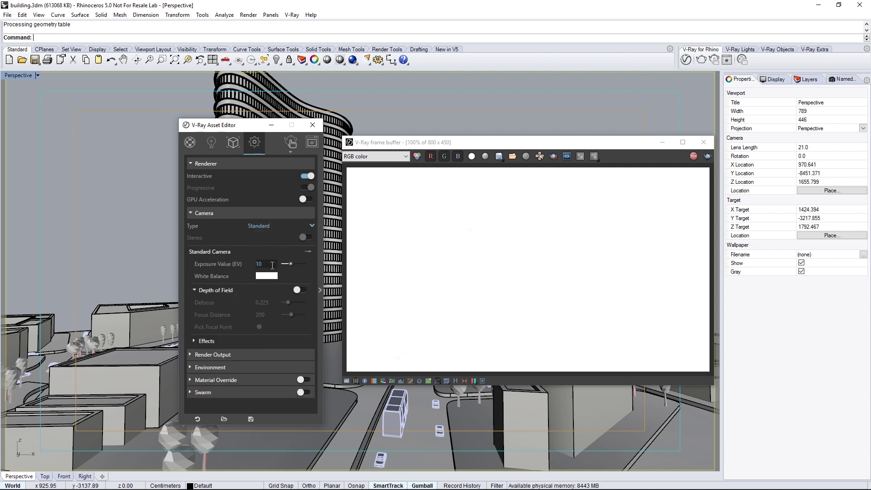
text(15)
key(Return)
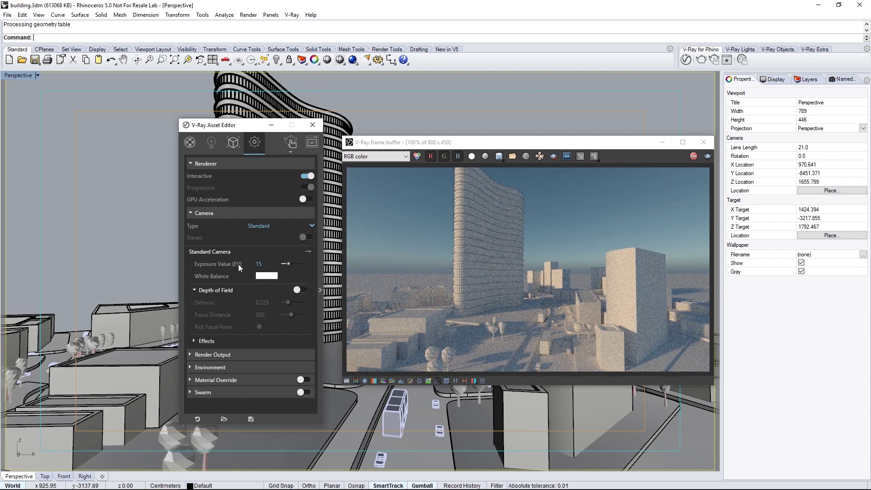
click(244, 214)
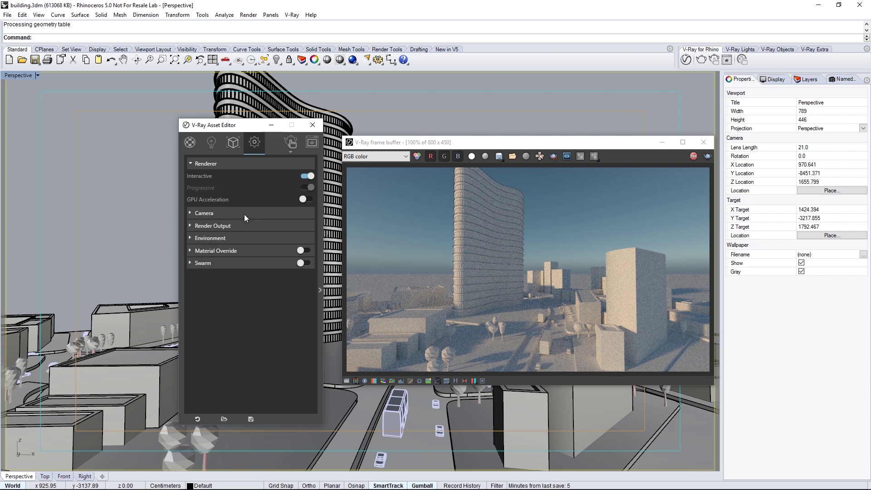
click(271, 14)
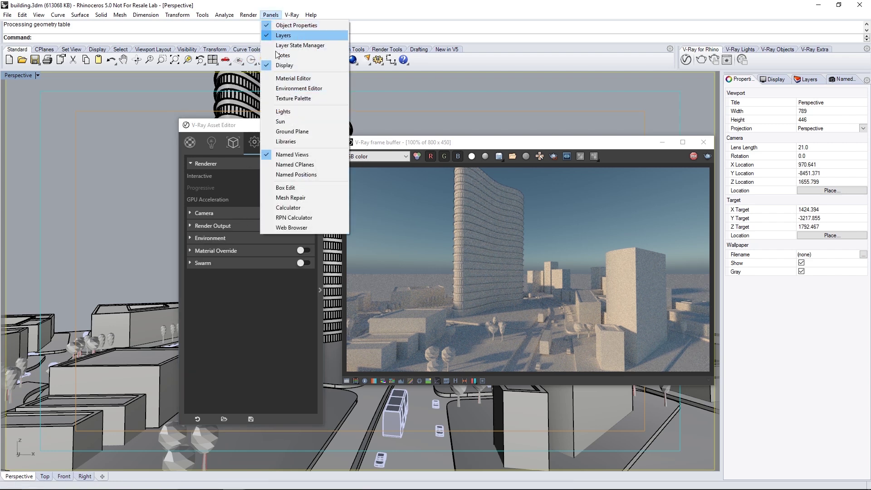
Step: Put the sun under manual control at azimuth 140° and altitude 60°
click(279, 122)
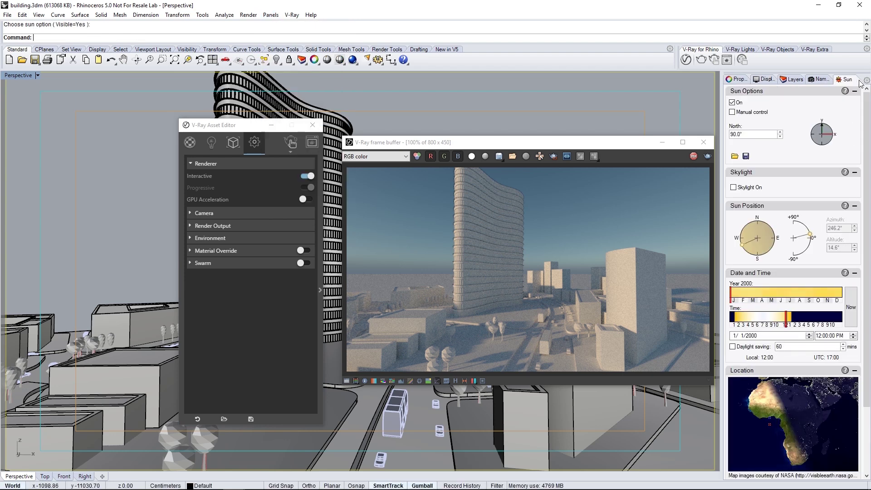
click(732, 112)
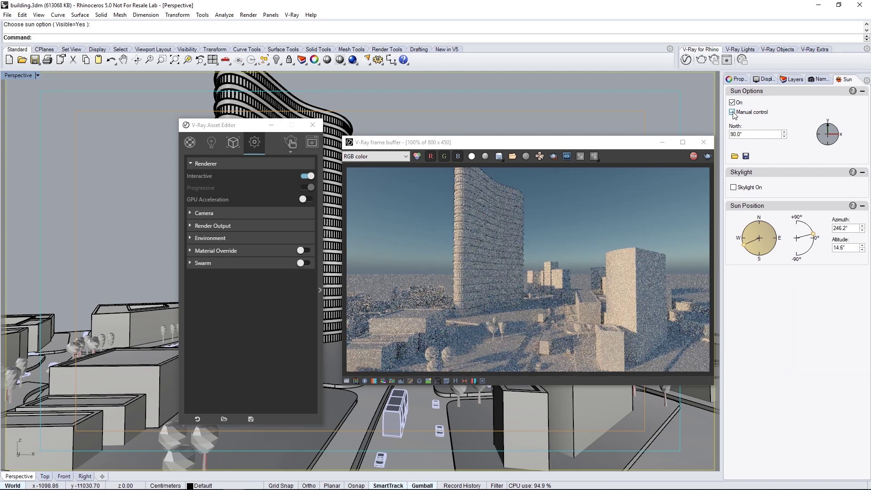
drag(743, 244, 750, 223)
drag(819, 234, 805, 222)
double_click(855, 232)
text(140)
key(Tab)
text(60)
key(Return)
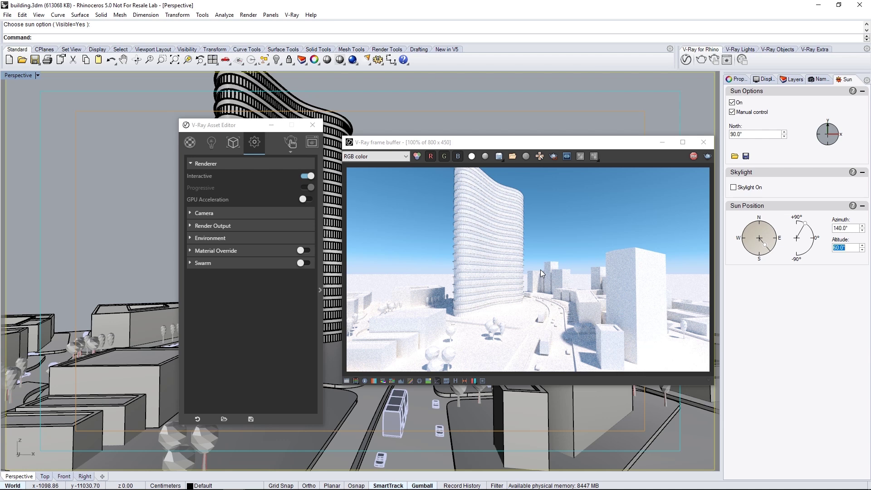
Step: Add a Generic material in the Asset Editor's Materials tab, name it Masses, and show its Quick Settings
click(735, 79)
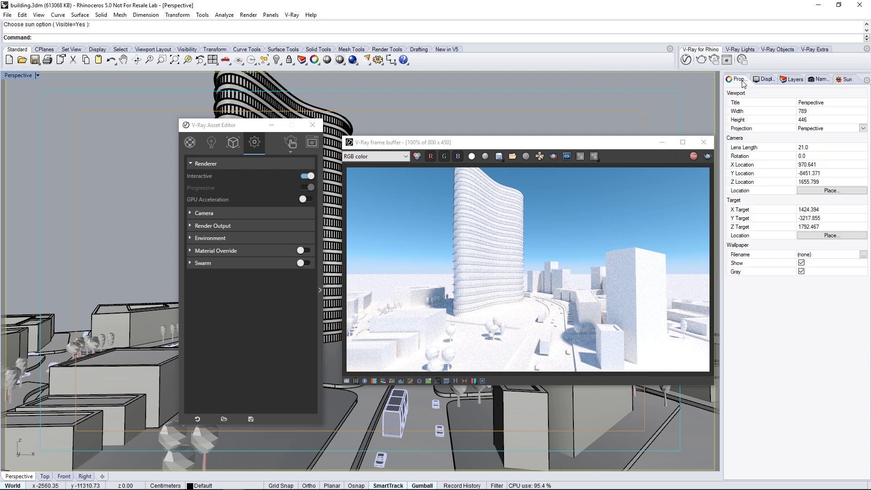
click(189, 143)
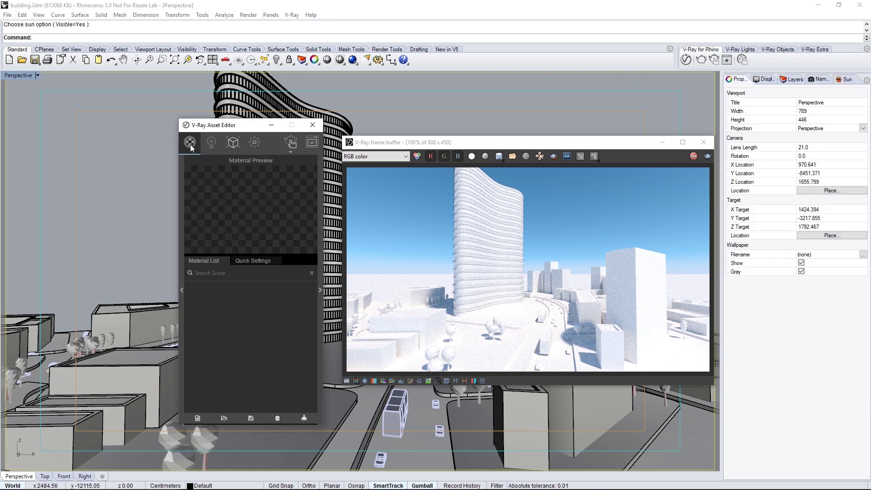
click(196, 417)
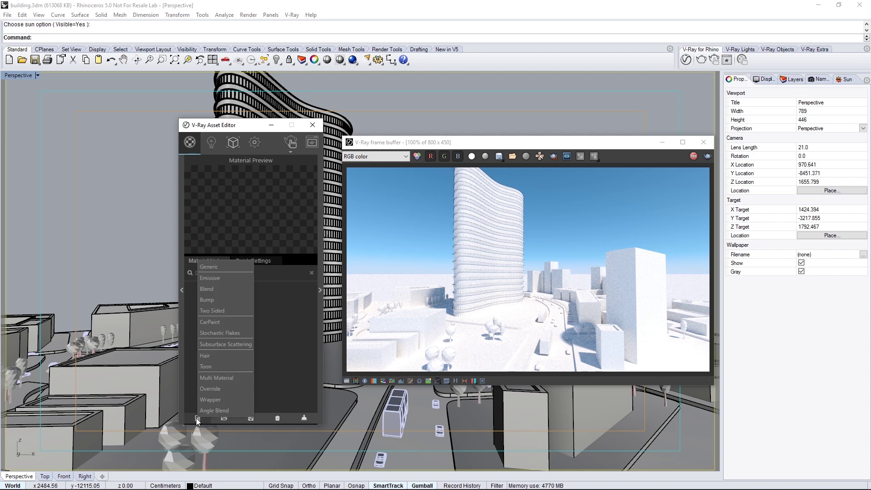
click(238, 267)
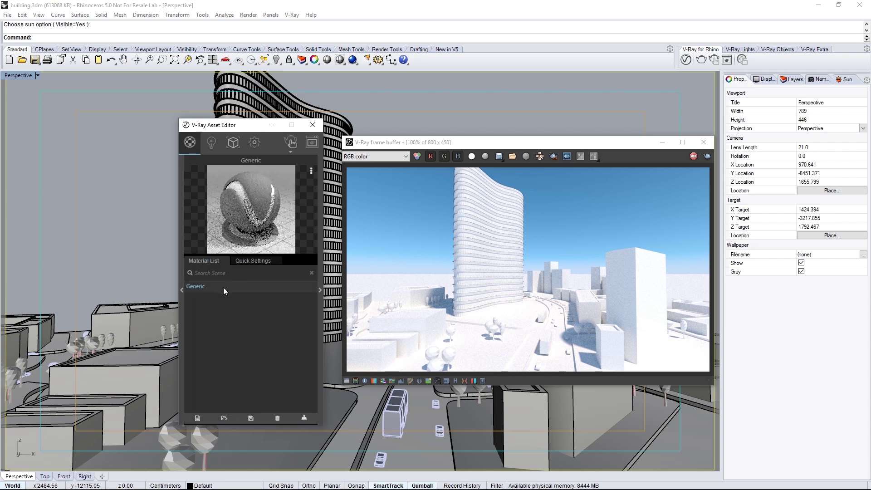
double_click(223, 287)
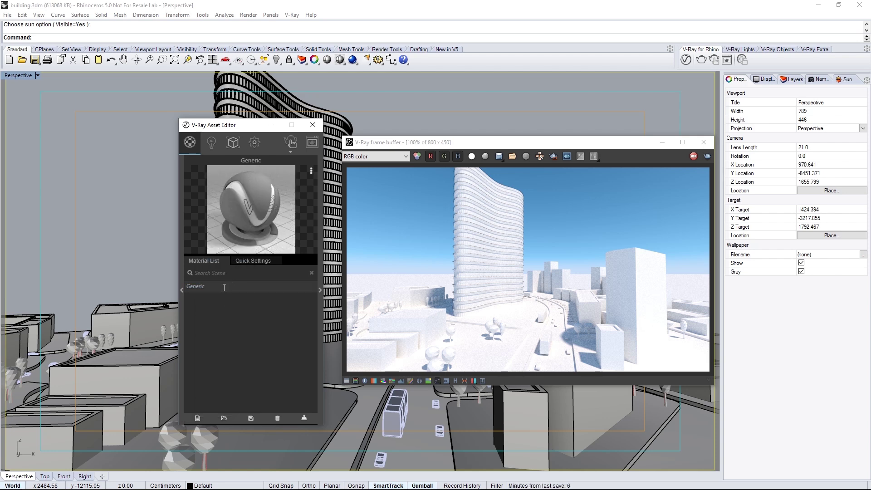
text(Masses)
key(Return)
right_click(207, 287)
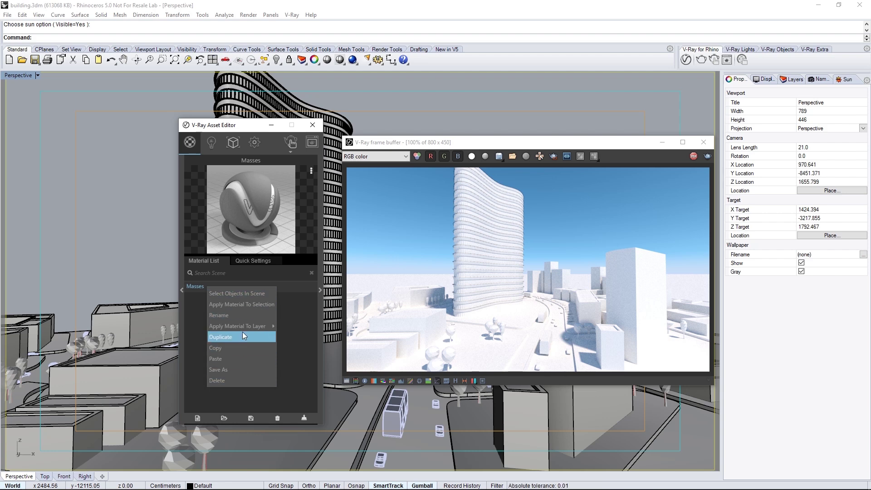
click(198, 296)
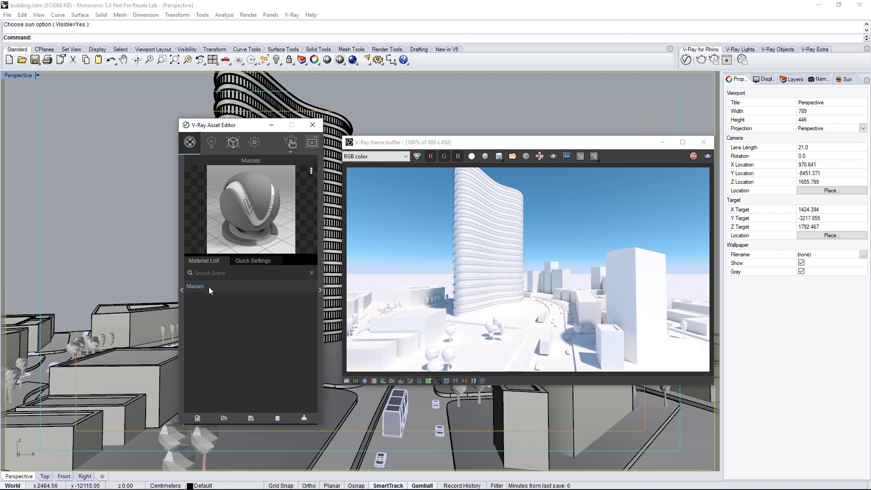
click(256, 261)
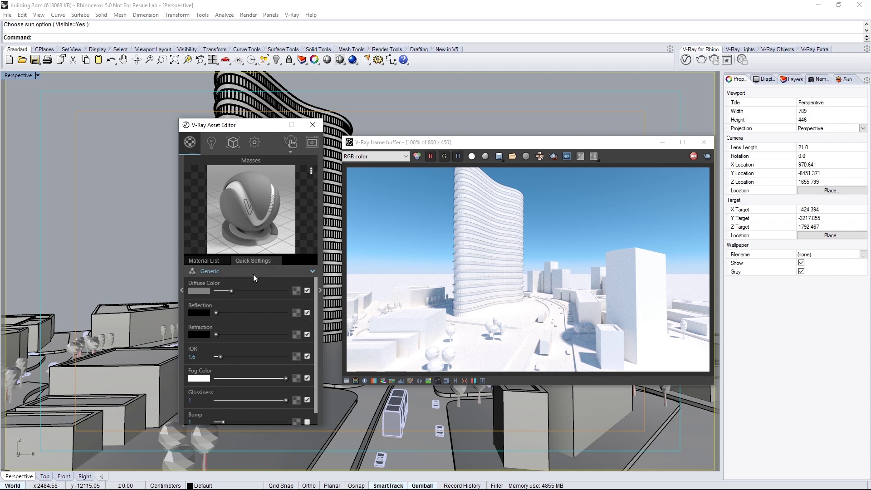
Step: Make Masses a Plastic with near-white diffuse, light-grey reflection and 0.9 glossiness
click(253, 272)
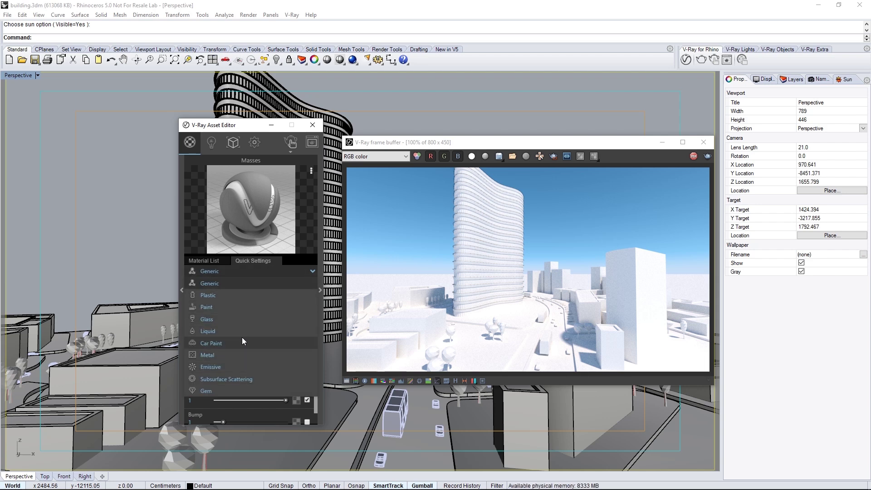
click(246, 295)
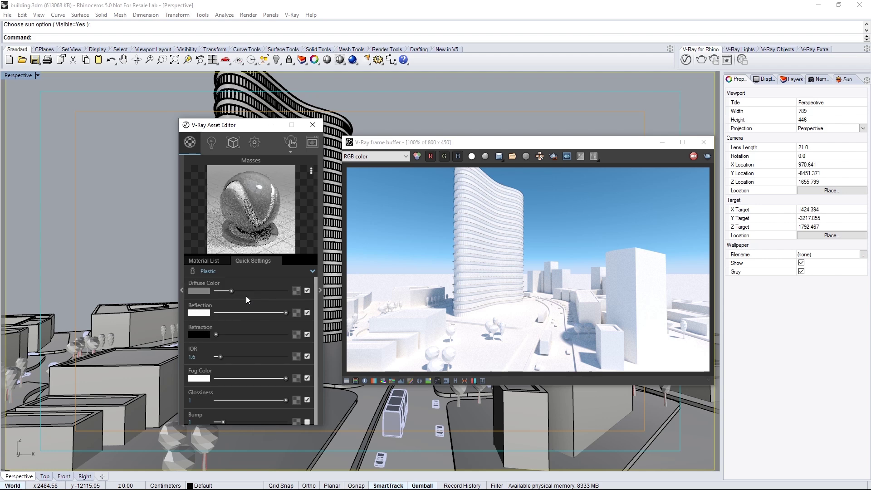
drag(232, 292, 269, 293)
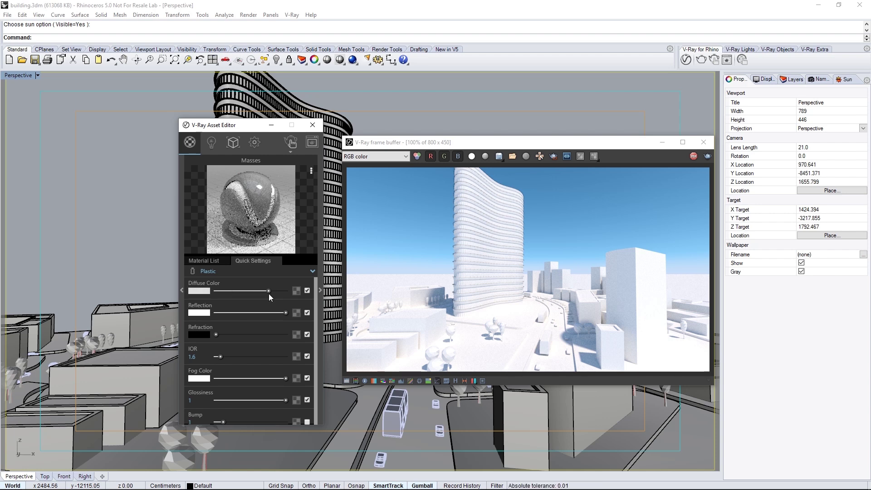
drag(284, 313, 266, 311)
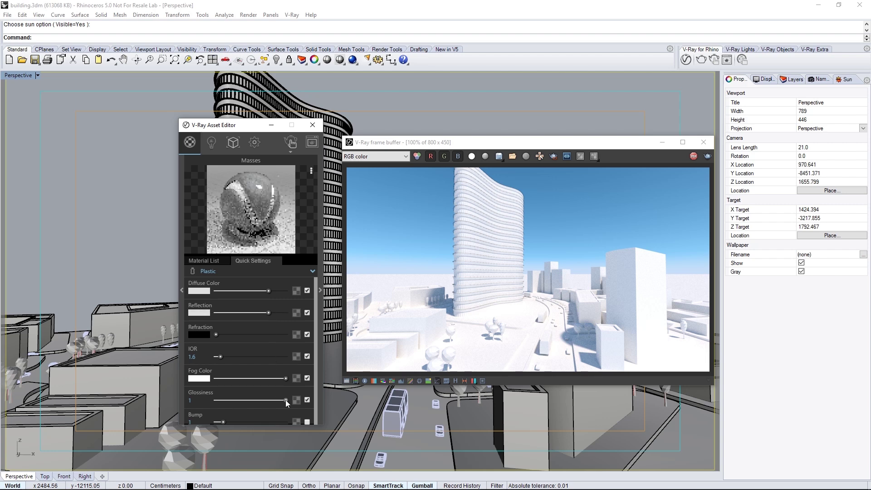
drag(285, 399, 280, 400)
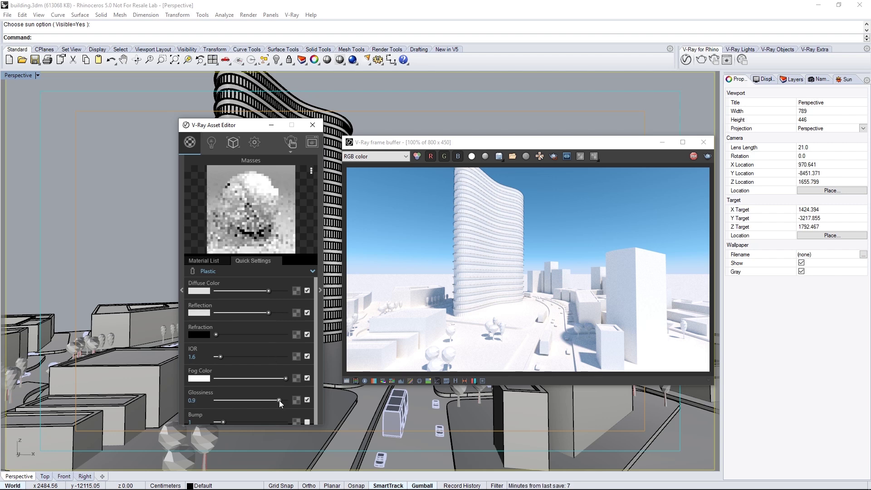
Step: Apply the Masses material to the Masses layer
click(212, 262)
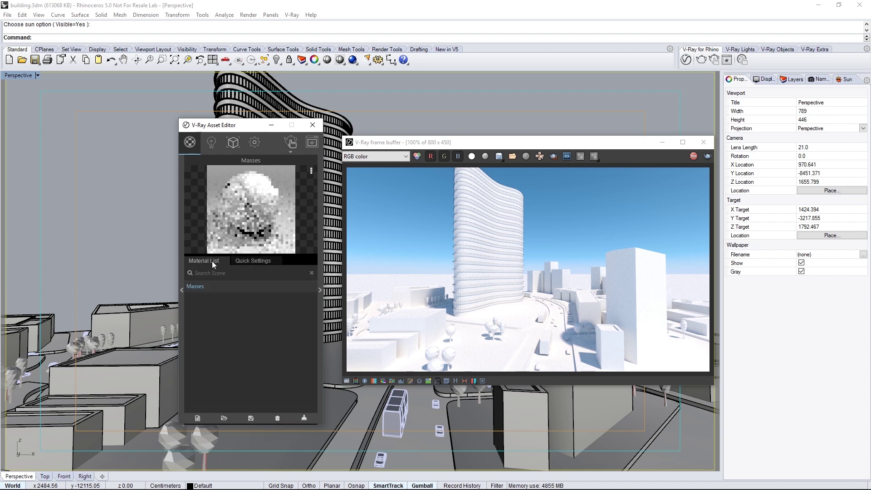
right_click(218, 289)
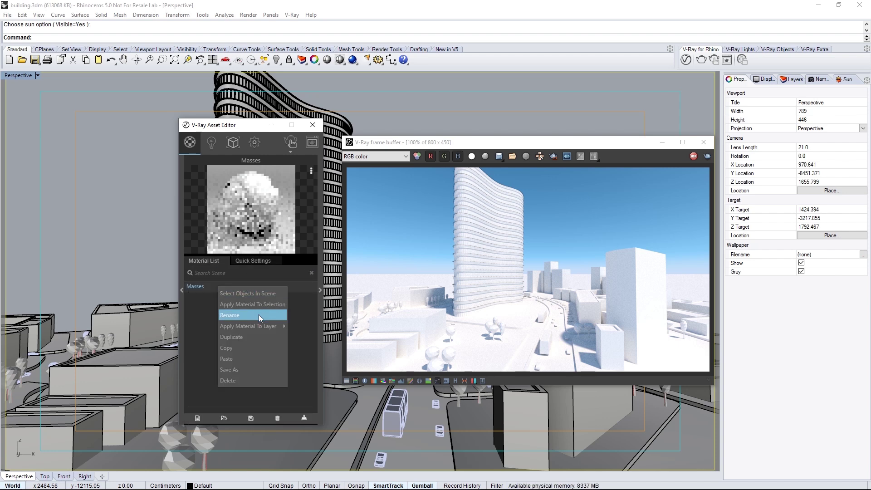
mouse_move(259, 325)
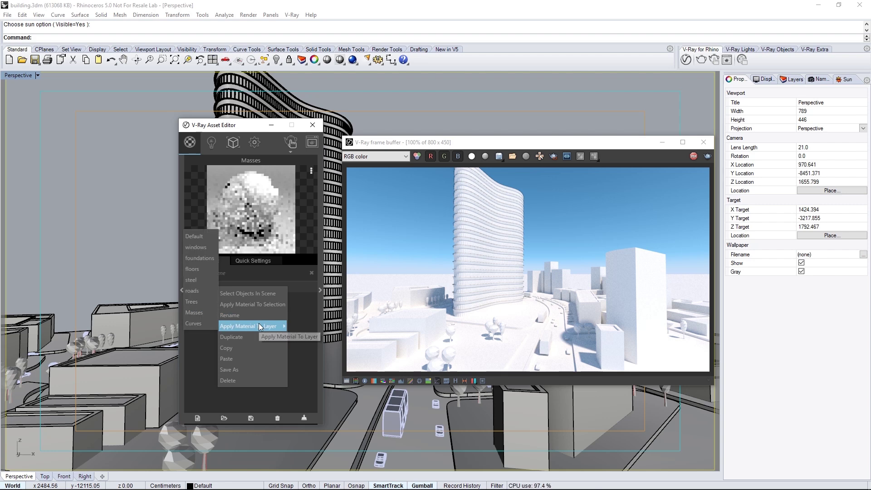
click(200, 314)
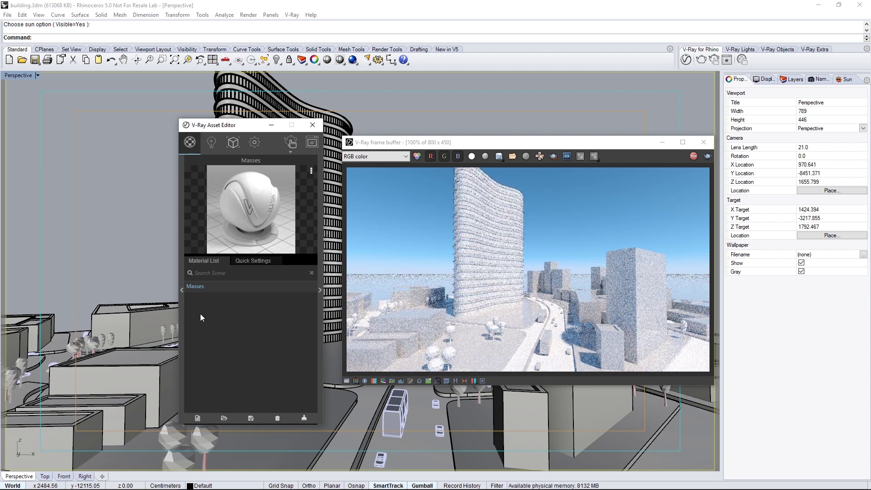
Step: Create a second Generic material named Trees with a brighter grey diffuse colour
click(198, 418)
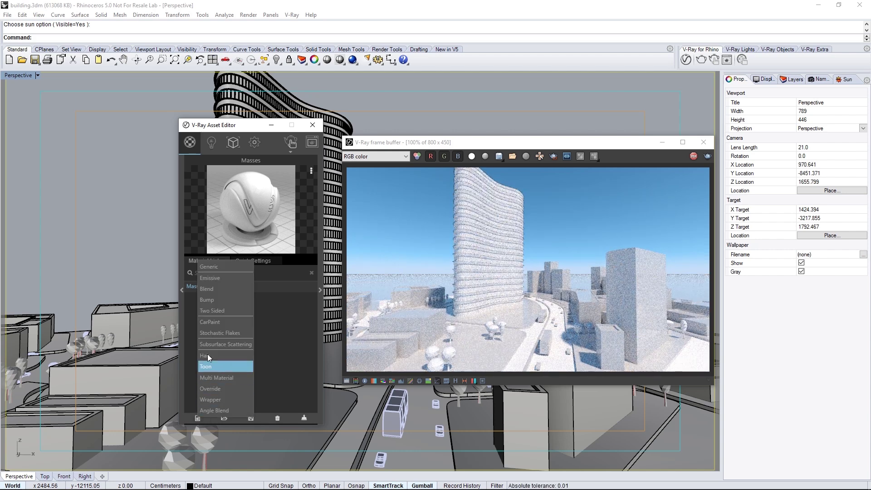
click(217, 266)
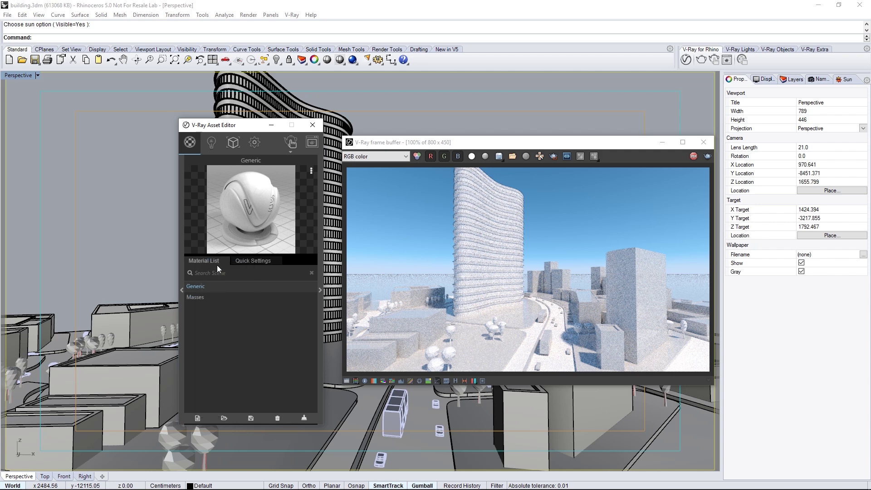
key(ctrl+a)
text(Trees)
key(Return)
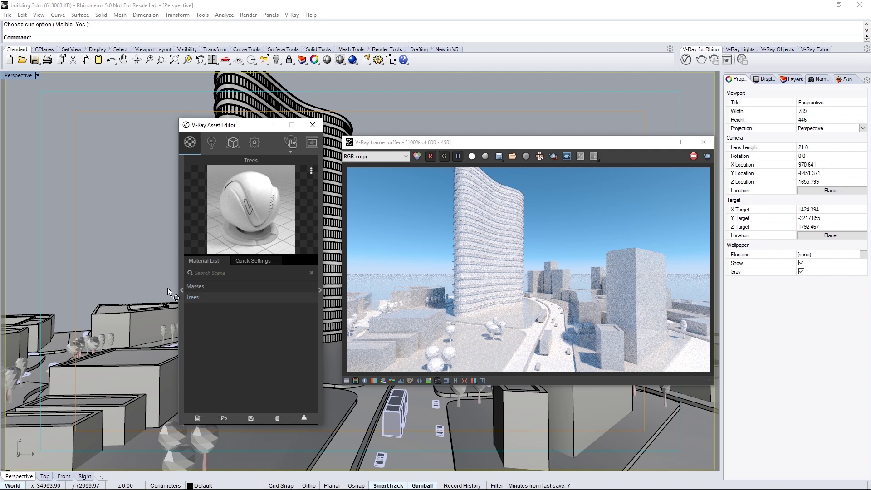
click(269, 262)
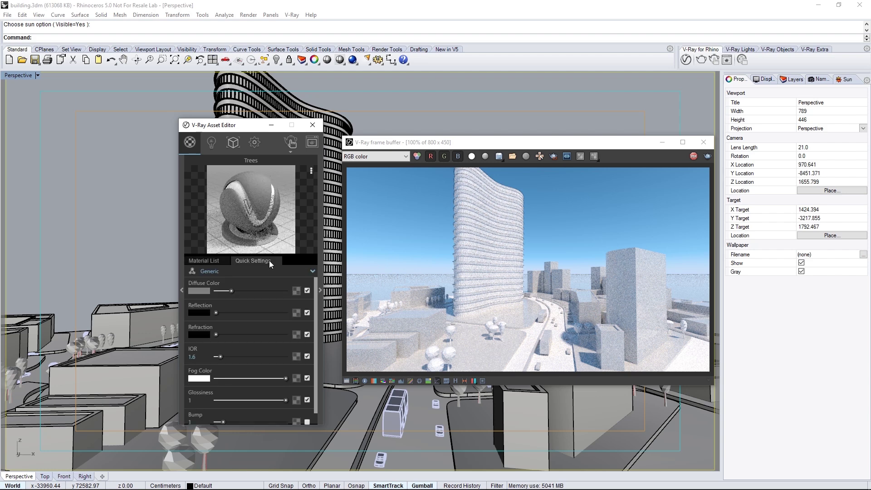
drag(231, 291, 252, 292)
Step: Apply the Trees material to the Trees layer
click(216, 261)
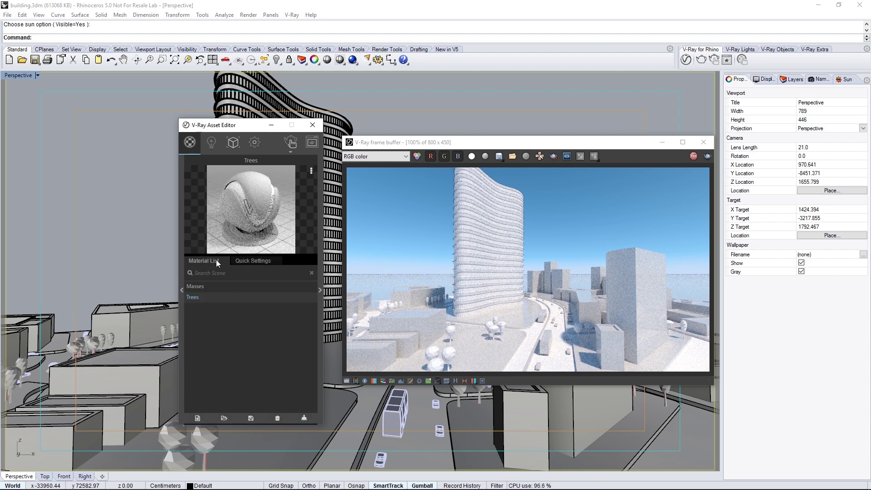
right_click(216, 297)
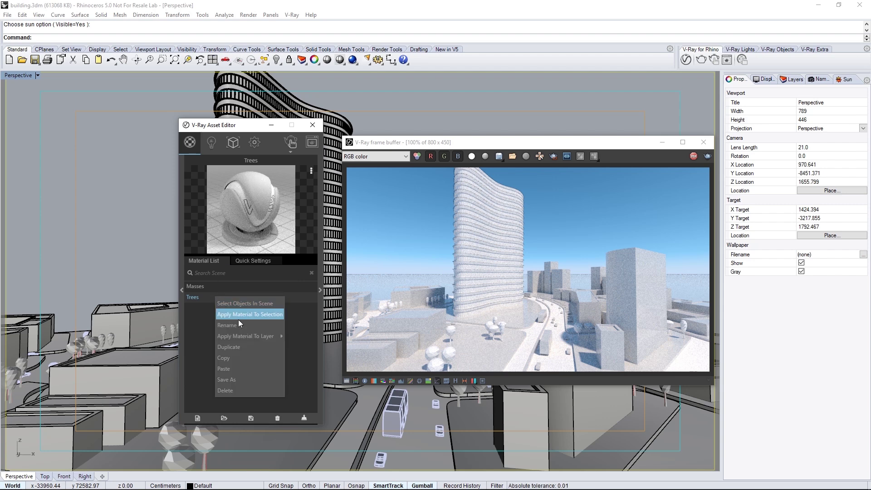
mouse_move(239, 335)
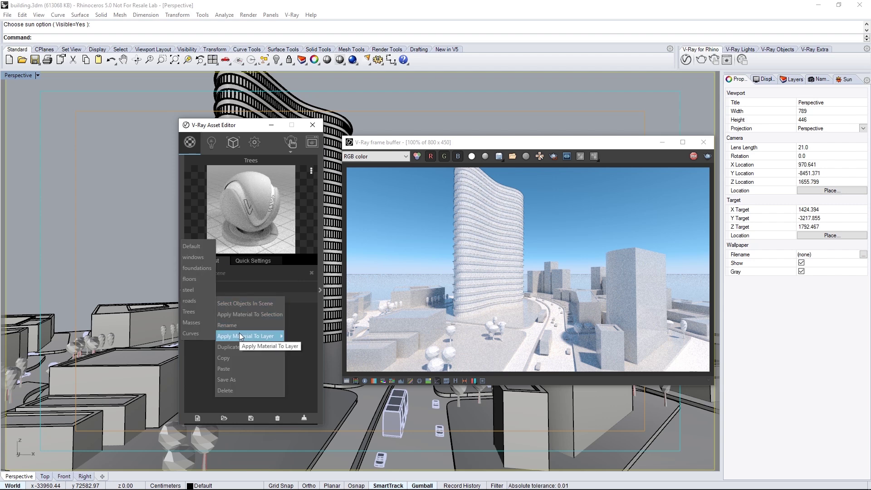
click(189, 313)
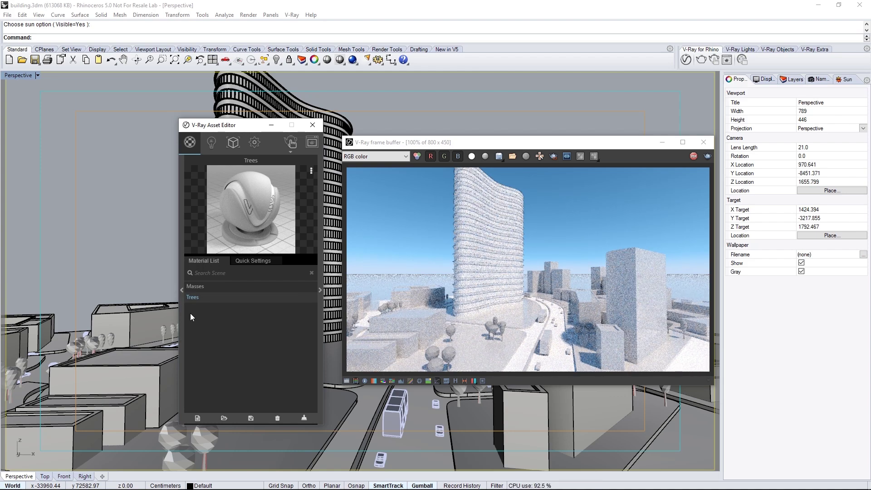
Step: Add Asphalt A02 100cm from the Ground material library to the scene materials
click(181, 290)
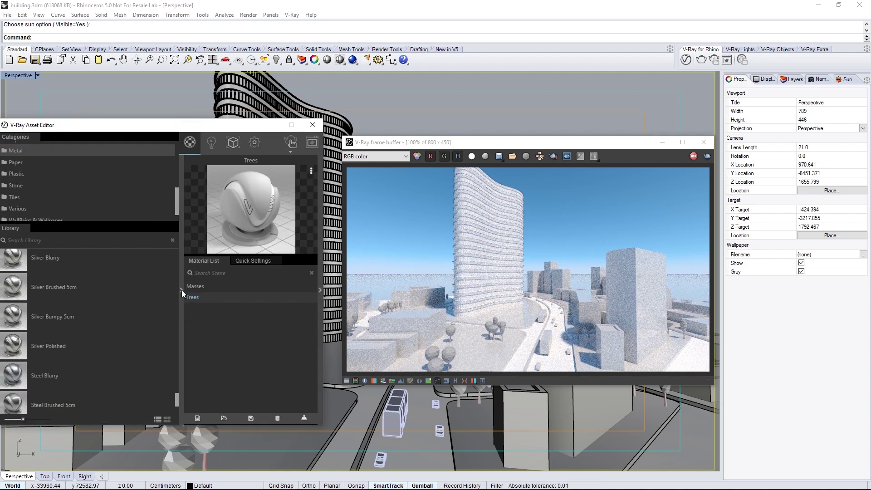
drag(250, 130, 267, 128)
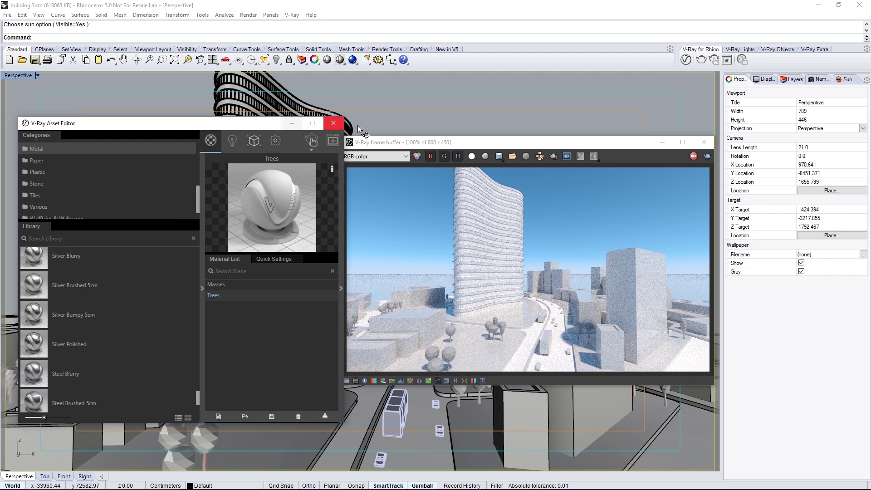
drag(447, 145, 472, 151)
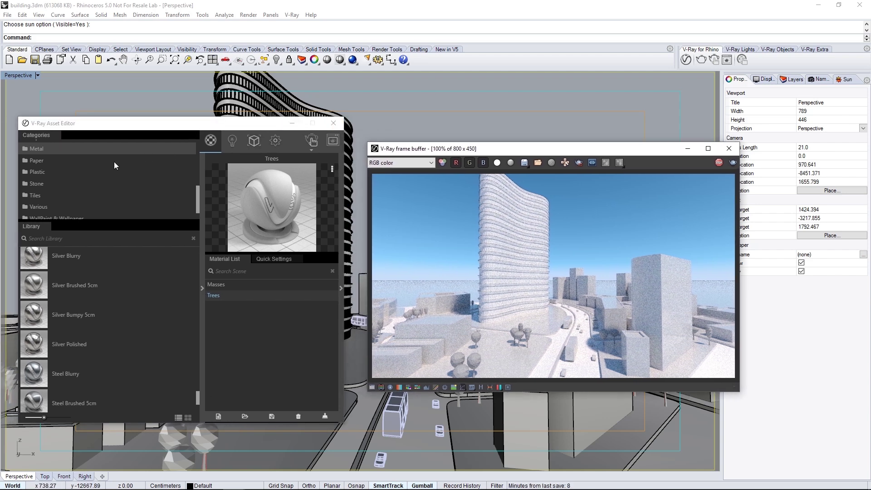
scroll(114, 163, up, 5)
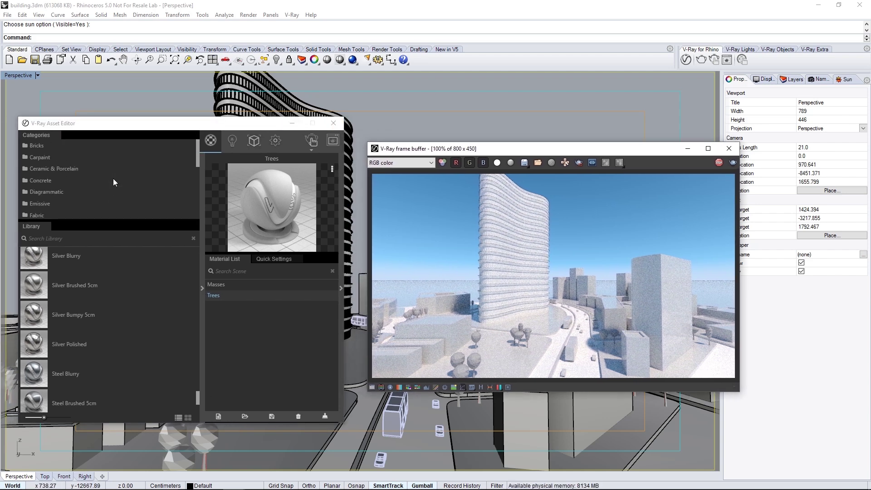
scroll(97, 187, down, 1)
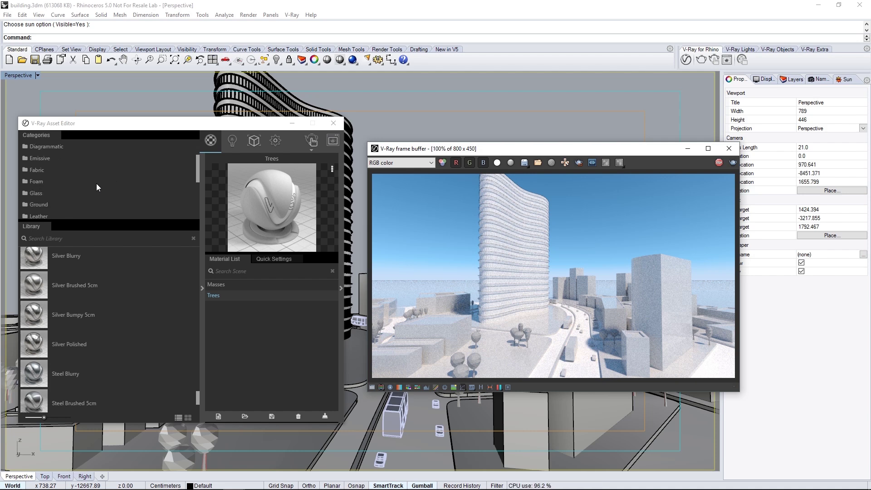
scroll(96, 184, down, 3)
click(77, 203)
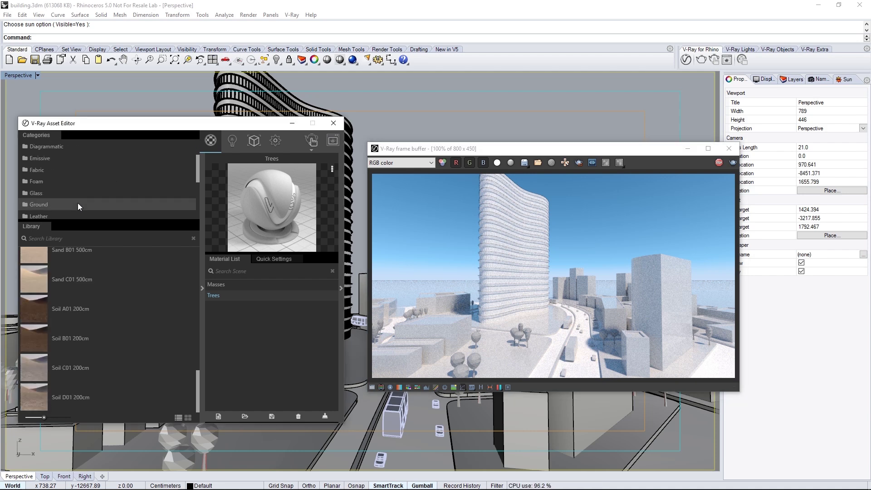
scroll(141, 342, up, 10)
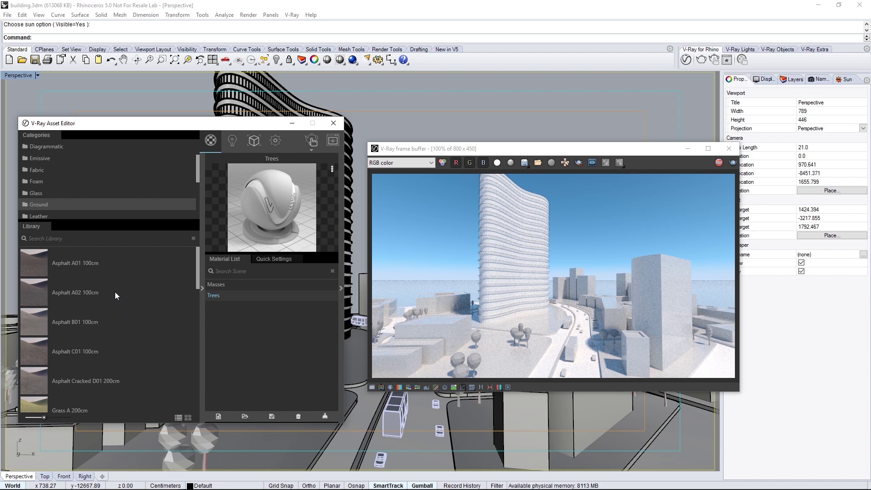
drag(115, 292, 255, 323)
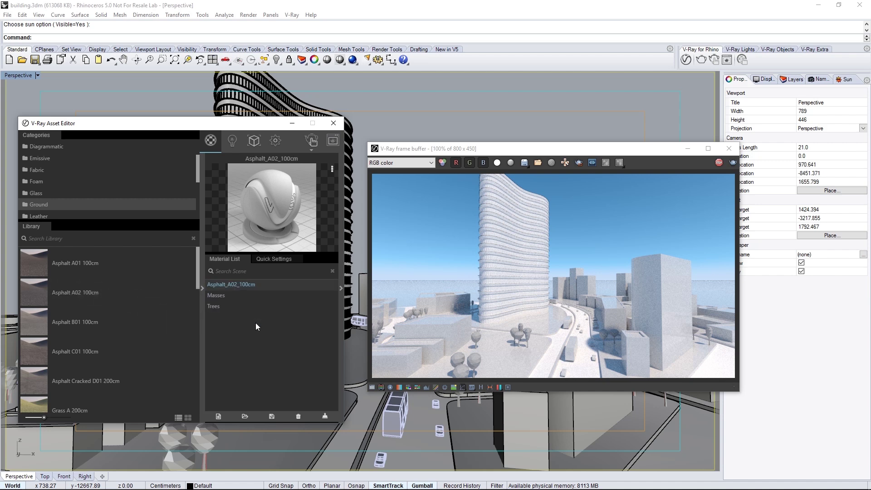
Step: Apply the Asphalt_A02_100cm material to the roads layer
right_click(266, 286)
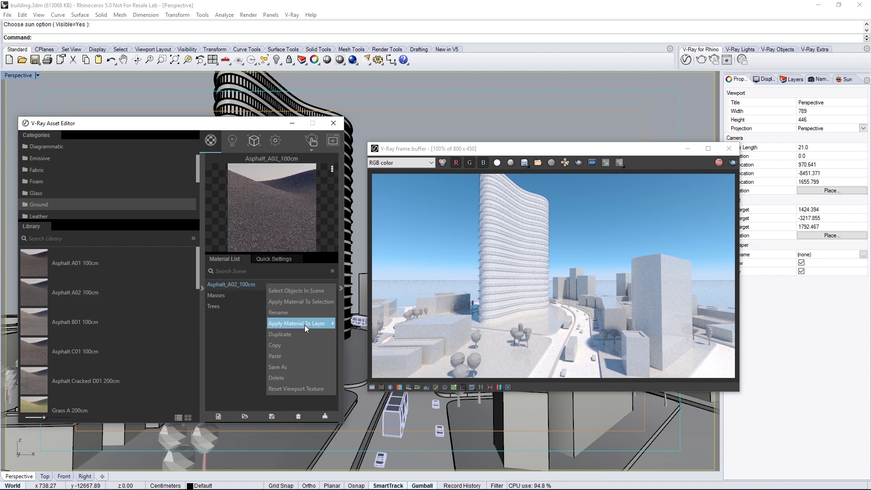
mouse_move(305, 326)
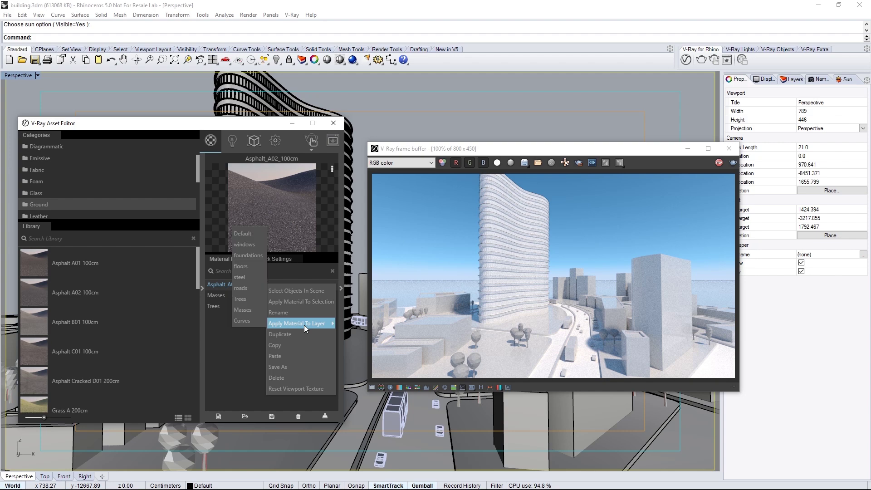
click(246, 290)
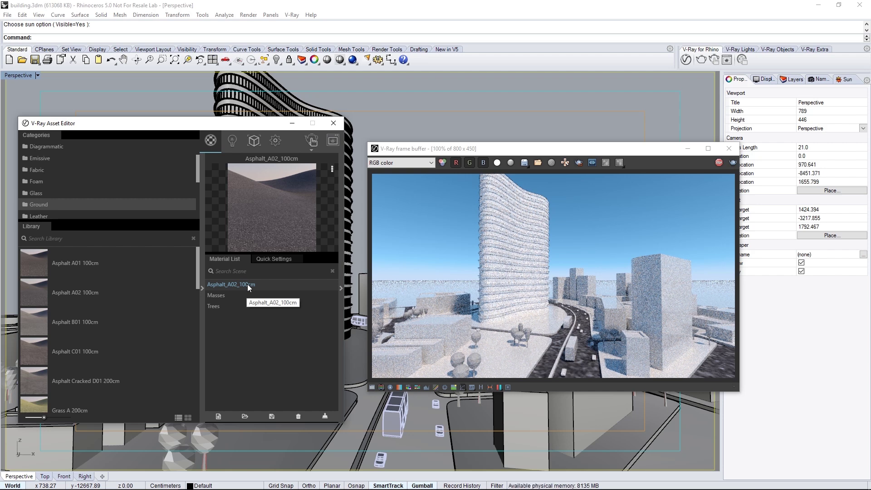
Step: Set the asphalt diffuse bitmap's UVW repeat to 50 in U and V
click(269, 263)
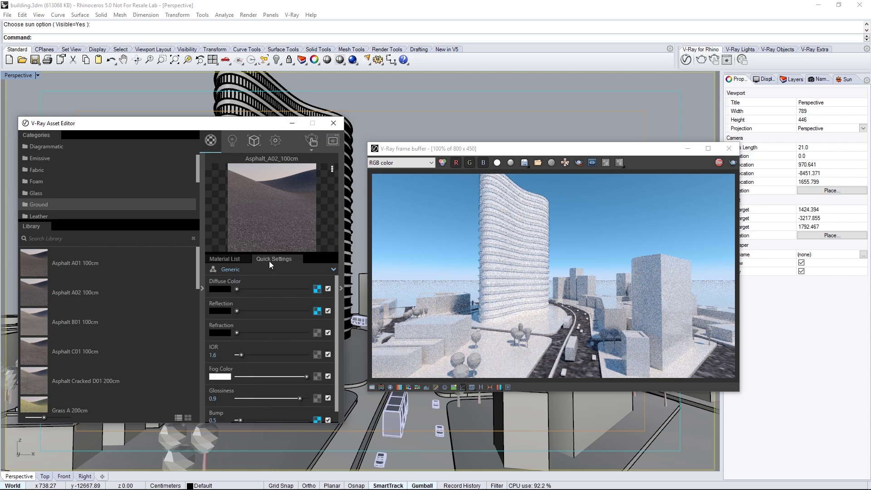
click(317, 288)
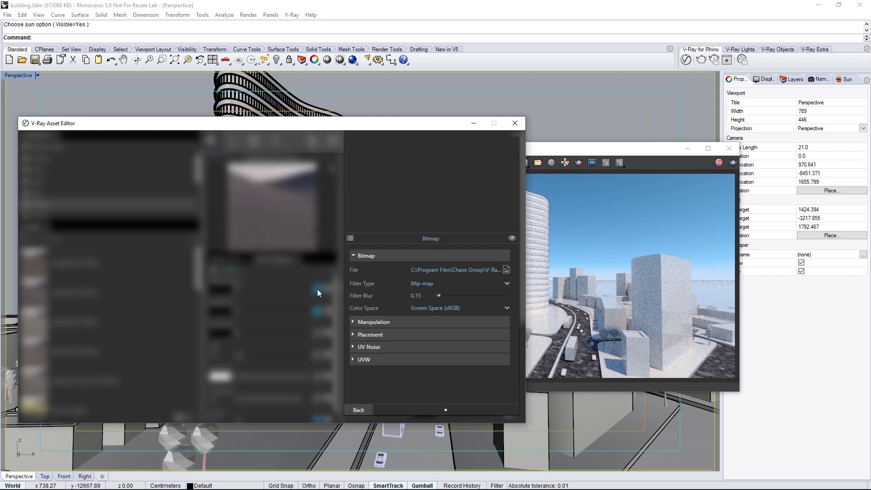
click(357, 360)
scroll(366, 365, down, 2)
double_click(408, 359)
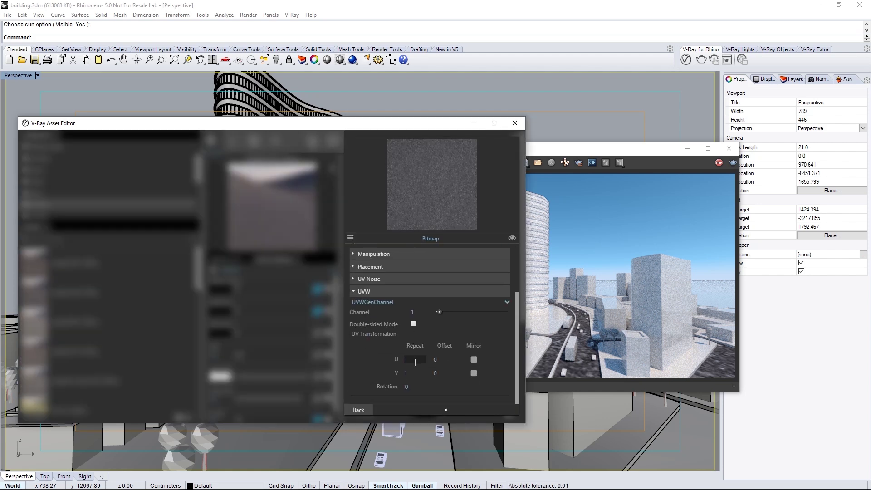
text(50)
key(Tab)
text(50)
key(Return)
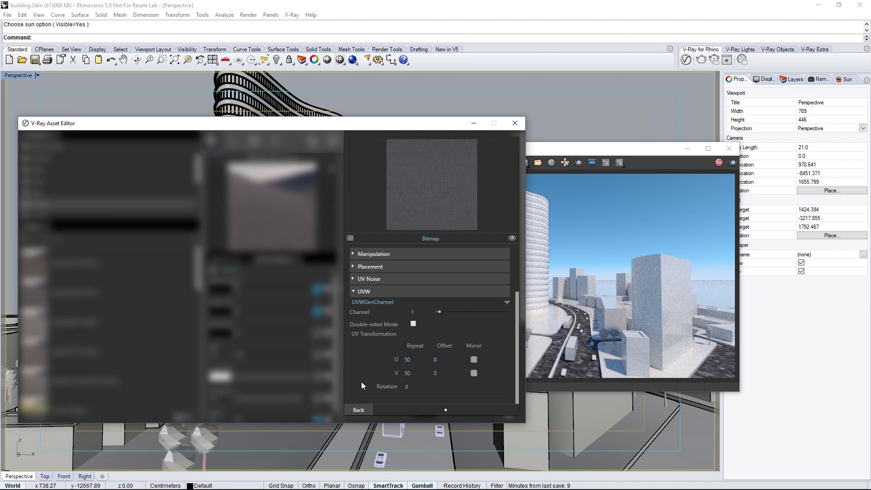
click(359, 410)
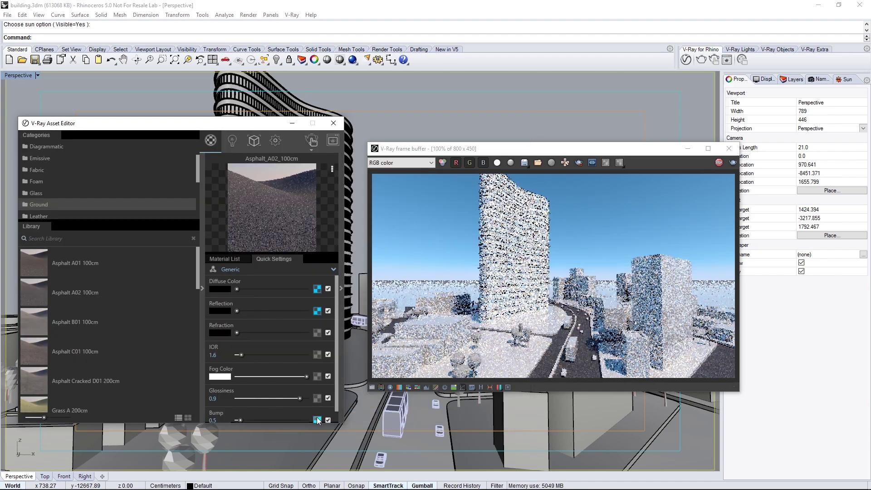
Step: Set the asphalt bump bitmap's UVW repeat to 50 in U and V
click(317, 419)
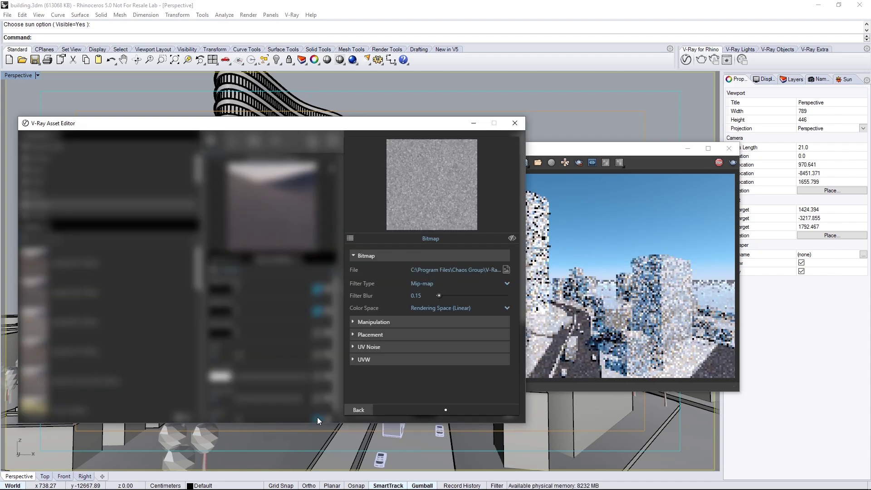
click(368, 355)
scroll(378, 368, down, 3)
double_click(406, 360)
text(50)
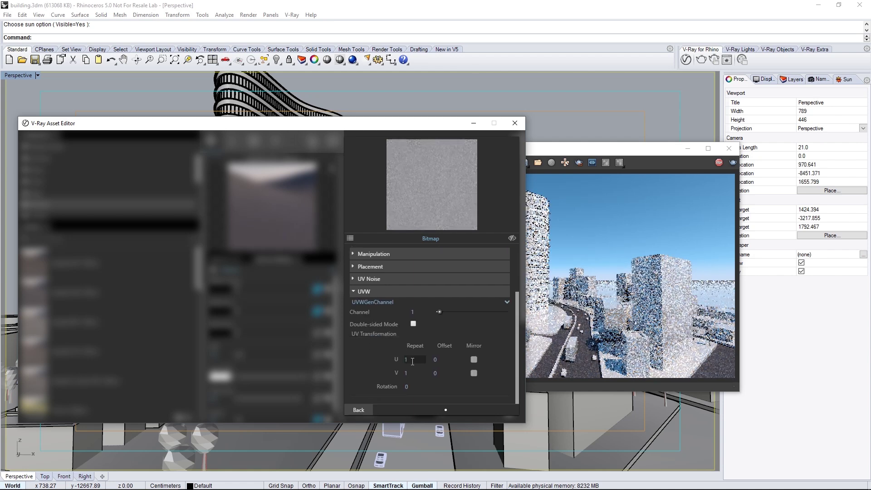
key(Tab)
text(50)
key(Return)
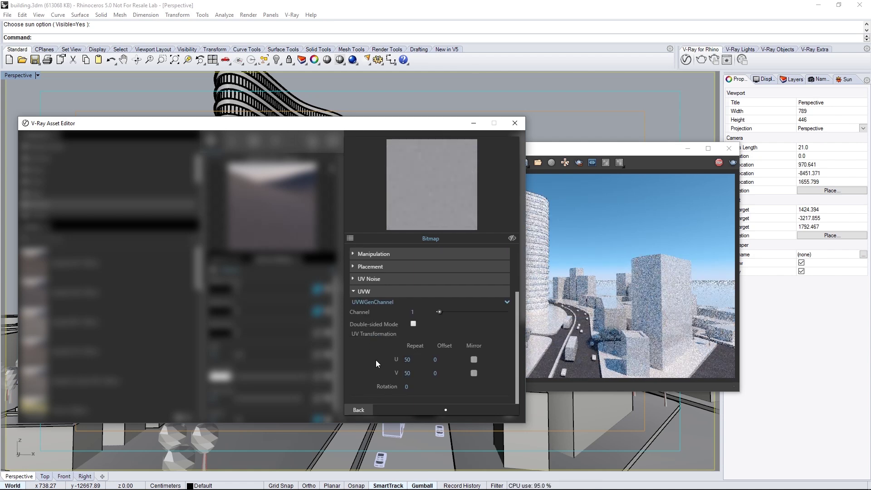
click(358, 408)
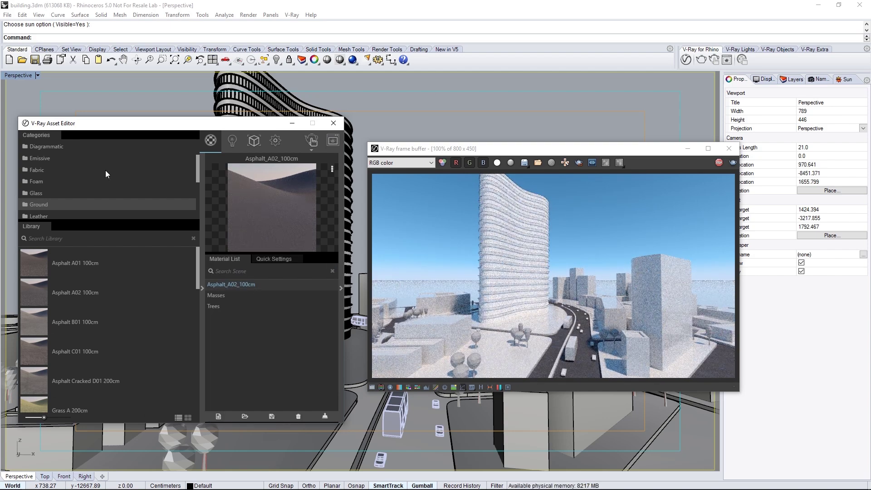
Step: Add Concrete Simple A01 2m from the Concrete library and apply it to the floors layer
scroll(104, 173, up, 2)
click(95, 179)
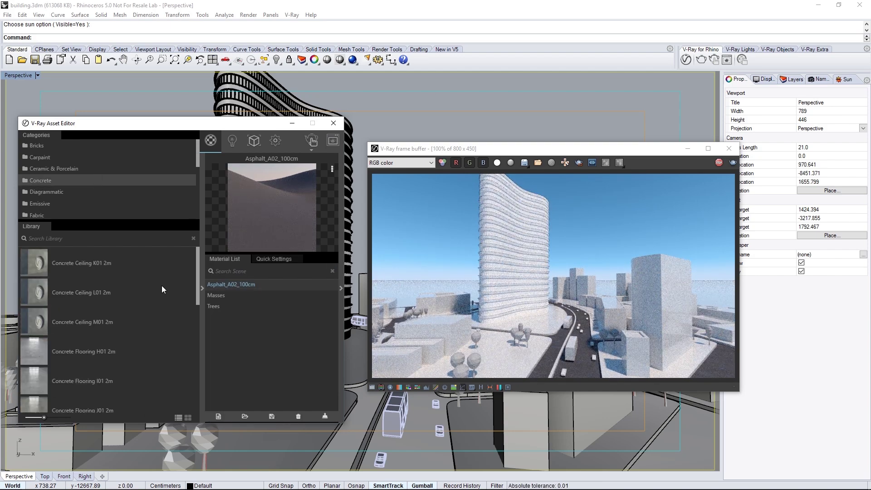
scroll(143, 293, down, 5)
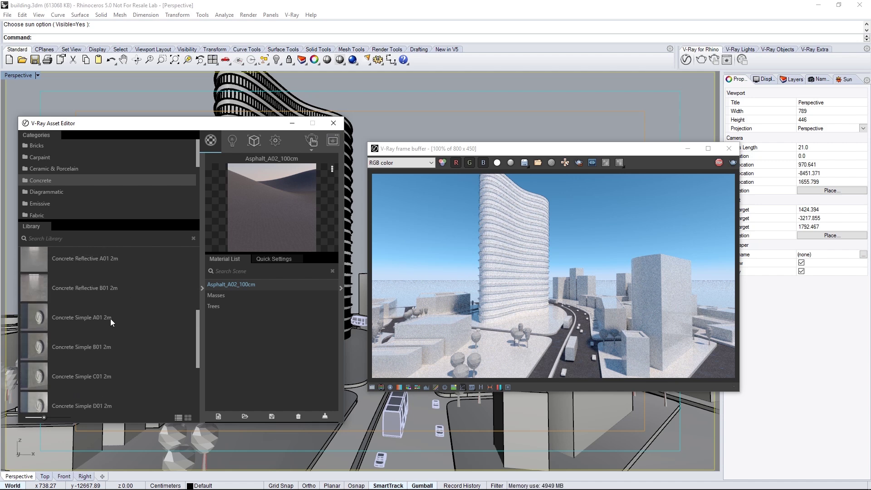
drag(110, 318, 246, 318)
right_click(247, 295)
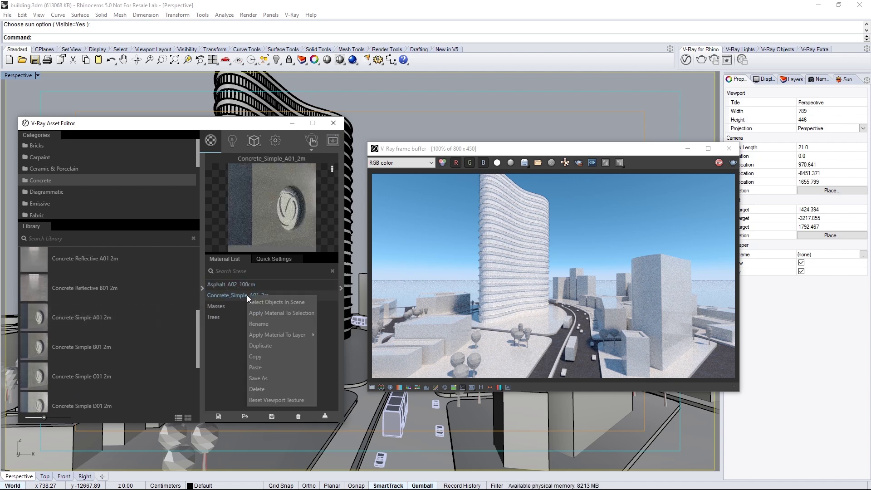
mouse_move(278, 333)
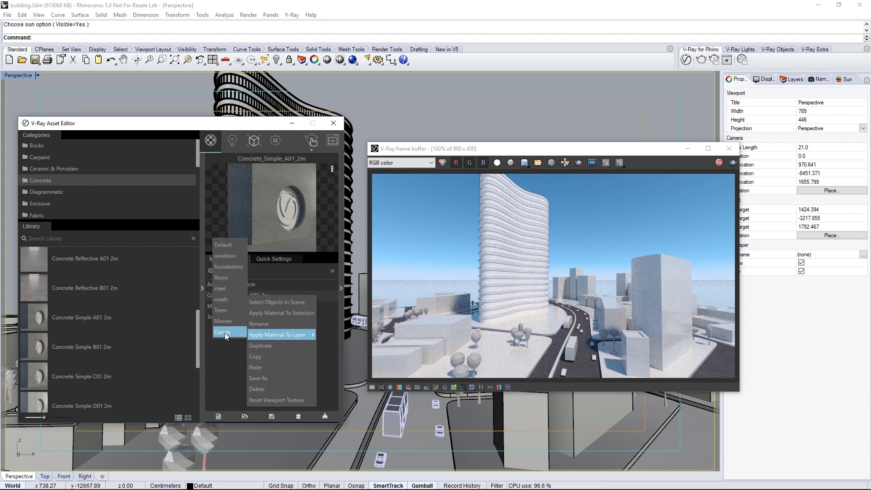
click(233, 278)
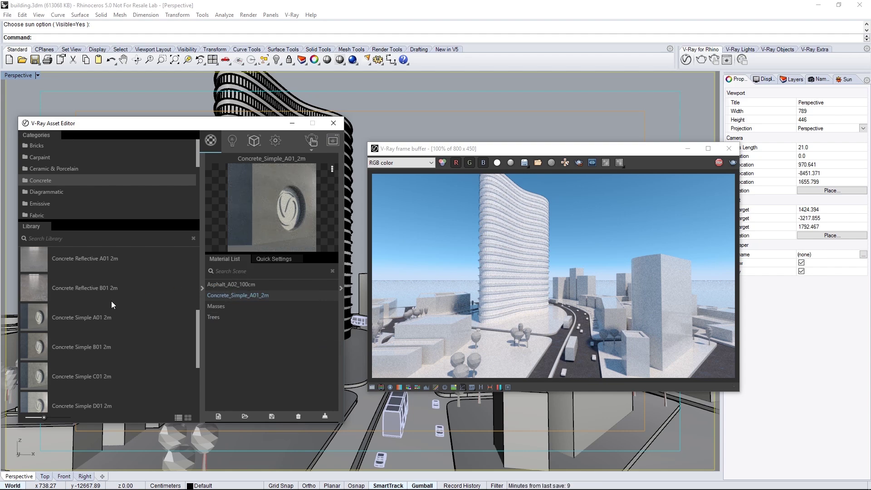
Step: Add Concrete Simple F01 2m to the scene materials and apply it to the foundations layer
scroll(110, 301, down, 3)
scroll(111, 300, down, 1)
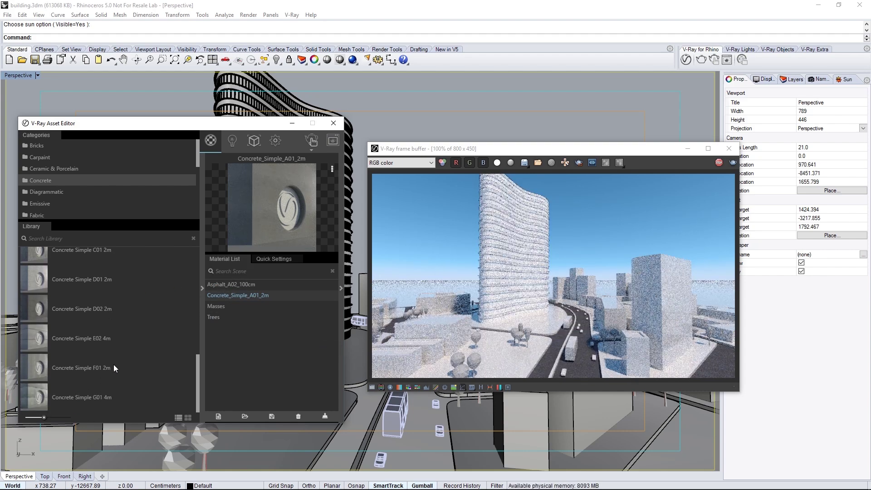
drag(107, 365, 262, 351)
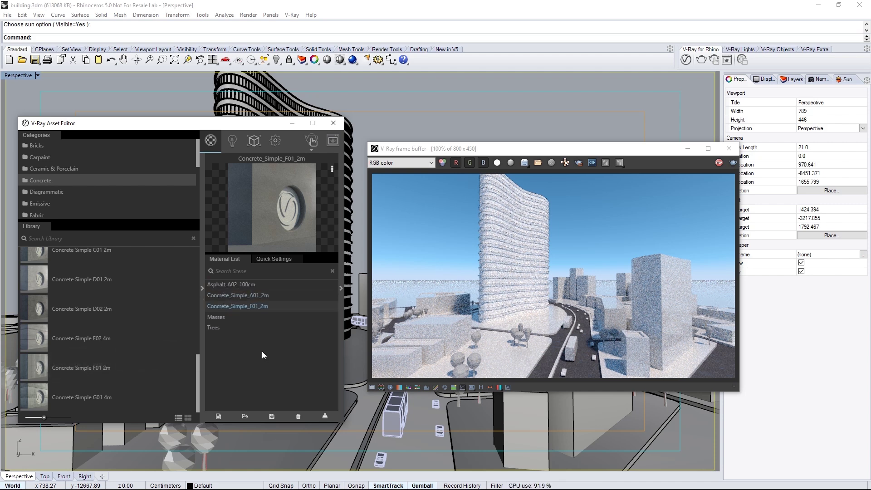
right_click(264, 306)
mouse_move(297, 346)
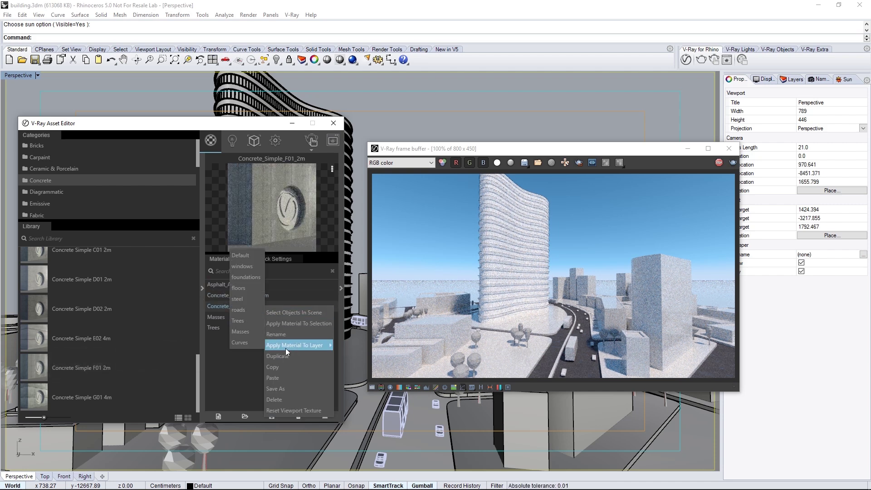
click(249, 276)
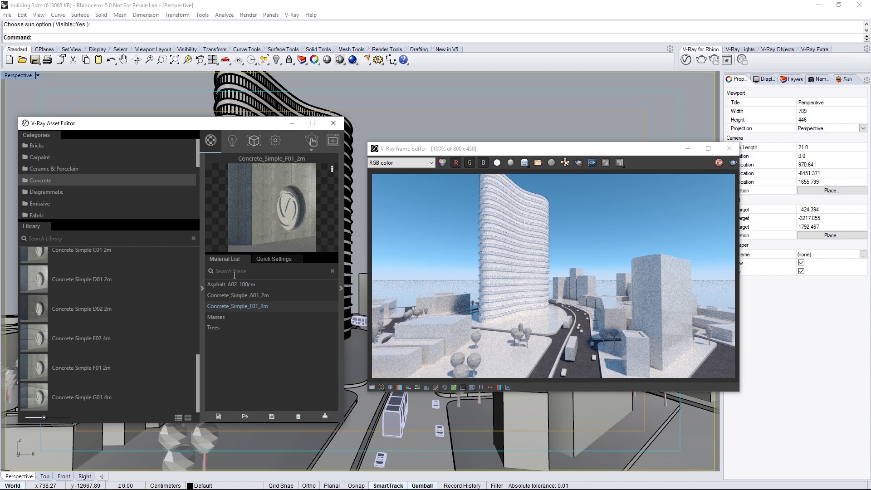
Step: Add Glass Tinted Black from the Glass library and apply it to the windows layer
scroll(92, 193, down, 2)
click(69, 191)
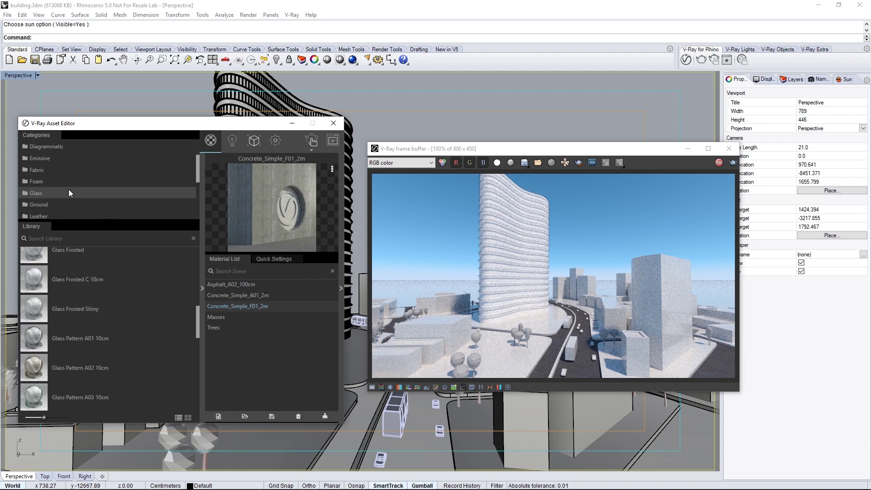
scroll(129, 286, down, 5)
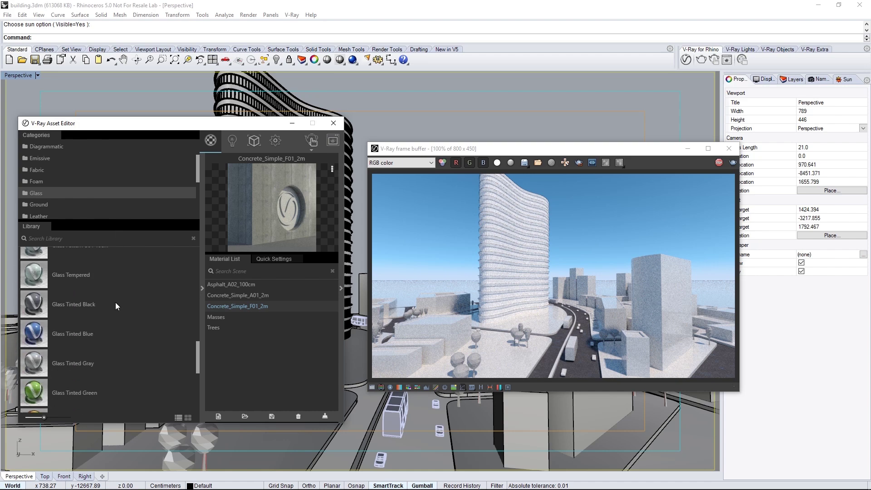
drag(115, 302, 285, 328)
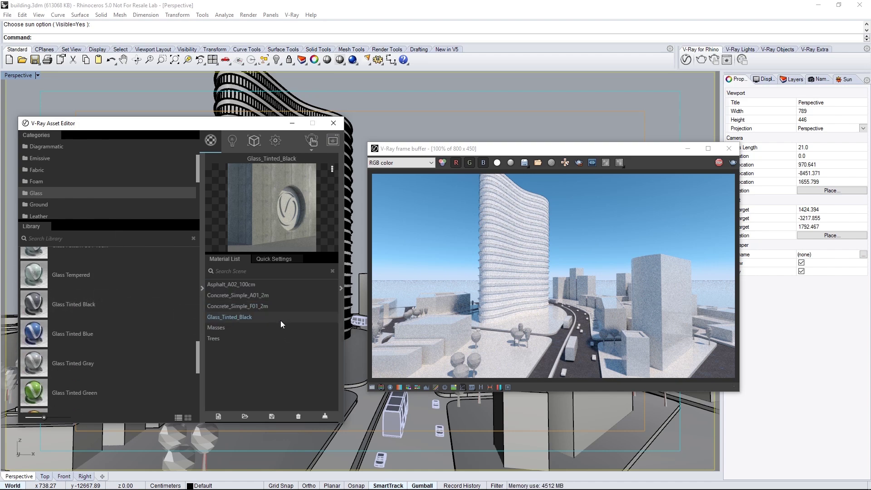
right_click(284, 319)
mouse_move(275, 357)
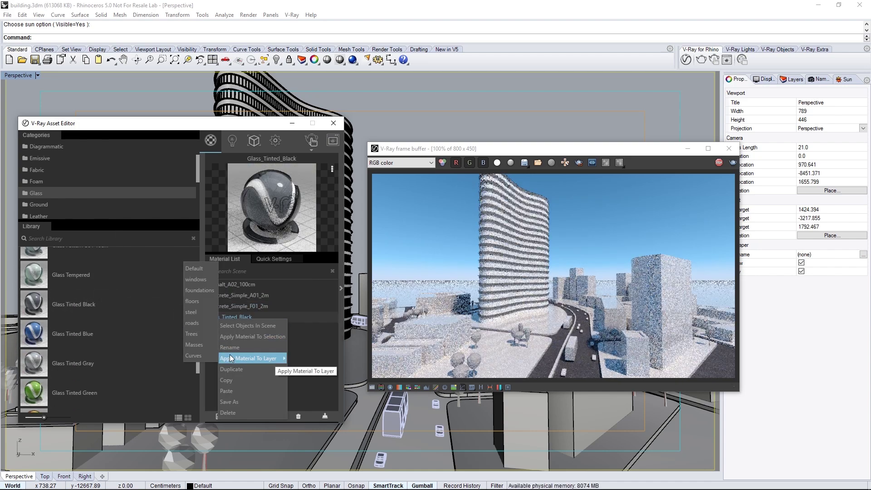
click(198, 282)
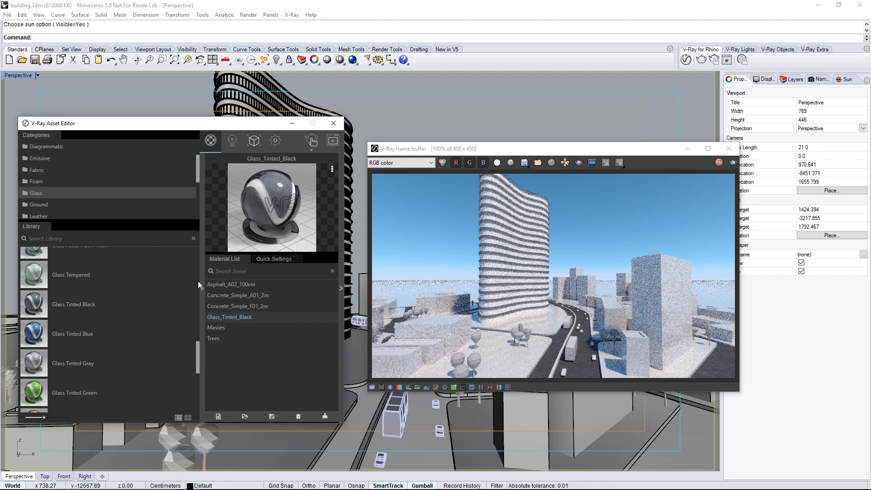
Step: Apply Steel Blurry from the Metal library to the steel layer, then hide the library
scroll(140, 198, down, 4)
click(71, 148)
drag(200, 292, 198, 404)
drag(65, 324, 249, 342)
right_click(244, 338)
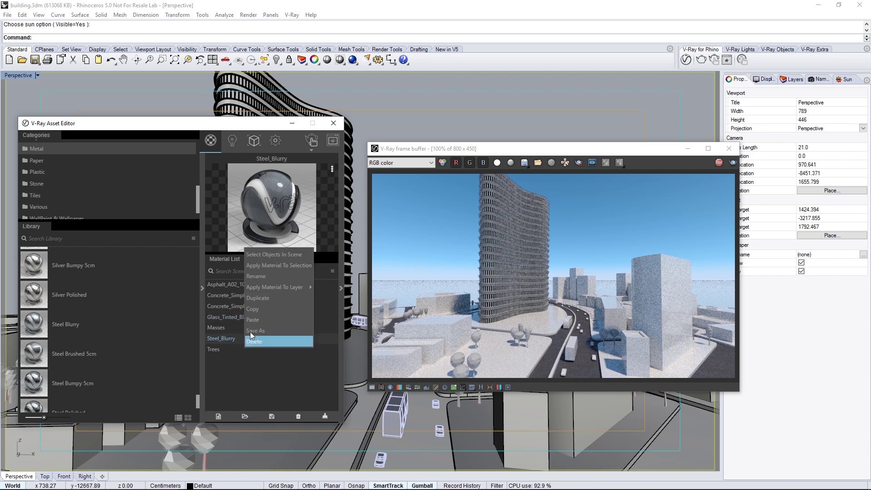
mouse_move(278, 287)
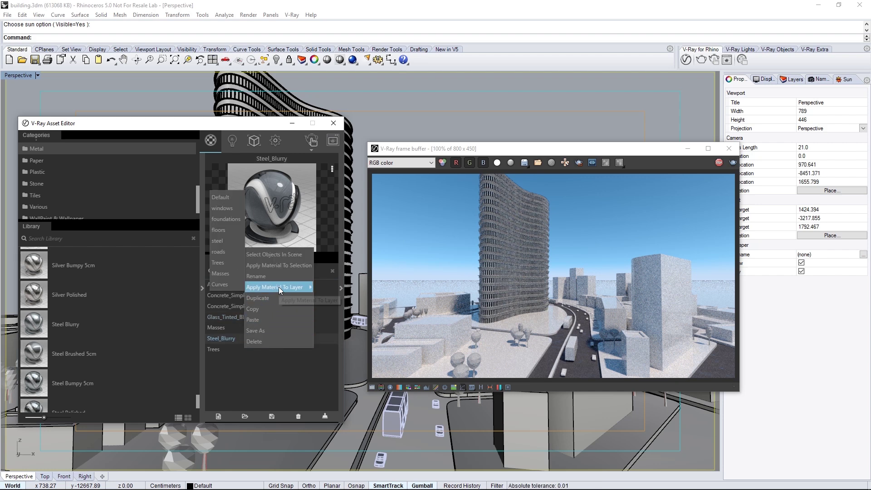
click(221, 243)
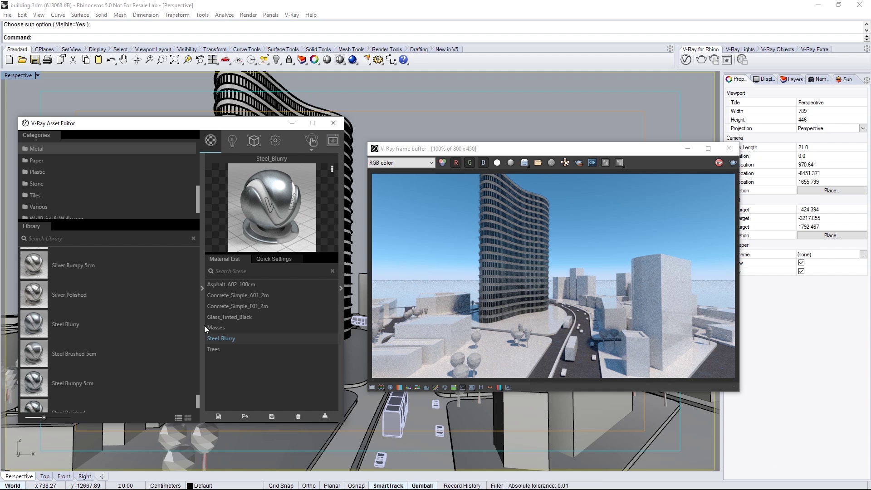
click(202, 290)
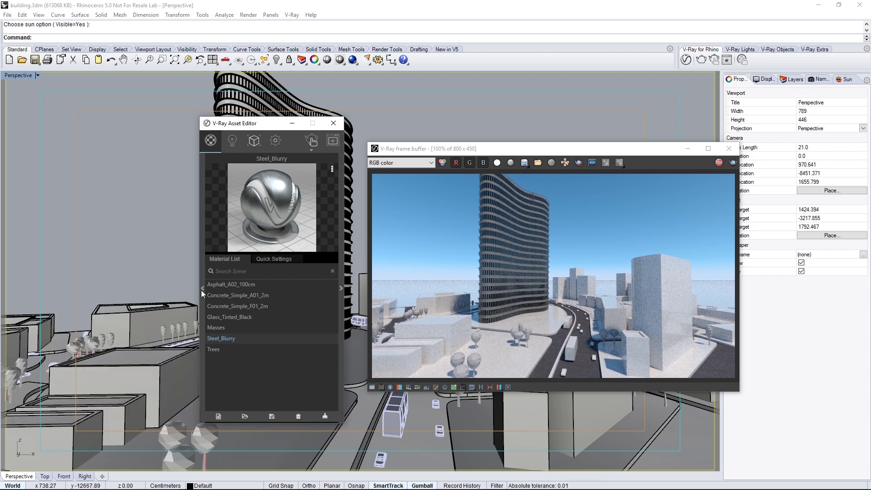
Step: Turn on camera depth of field in the render settings with Defocus 0.8
click(275, 141)
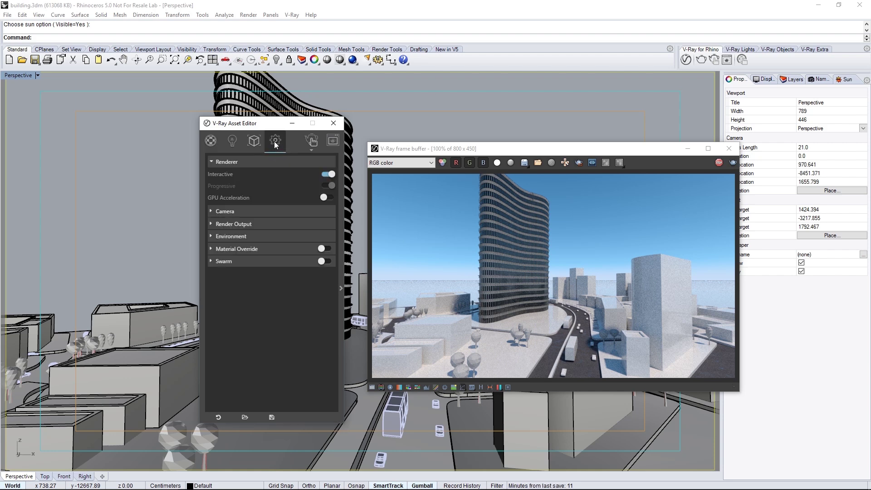
click(277, 212)
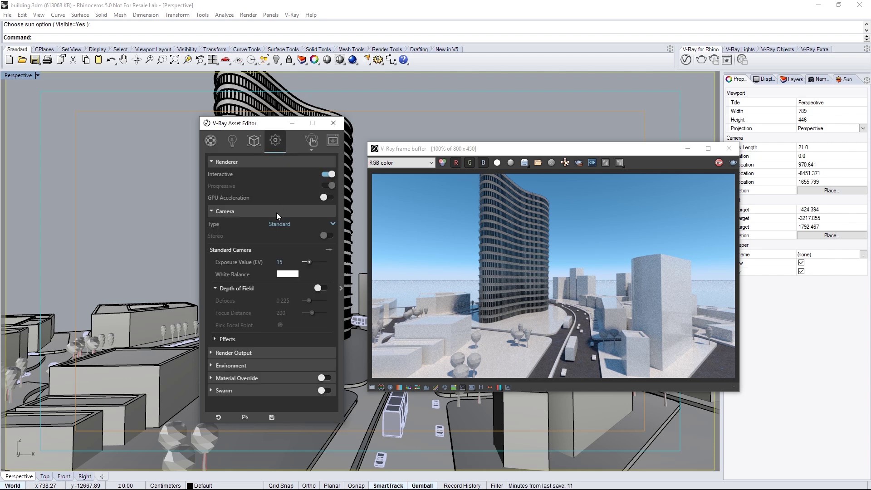
click(319, 288)
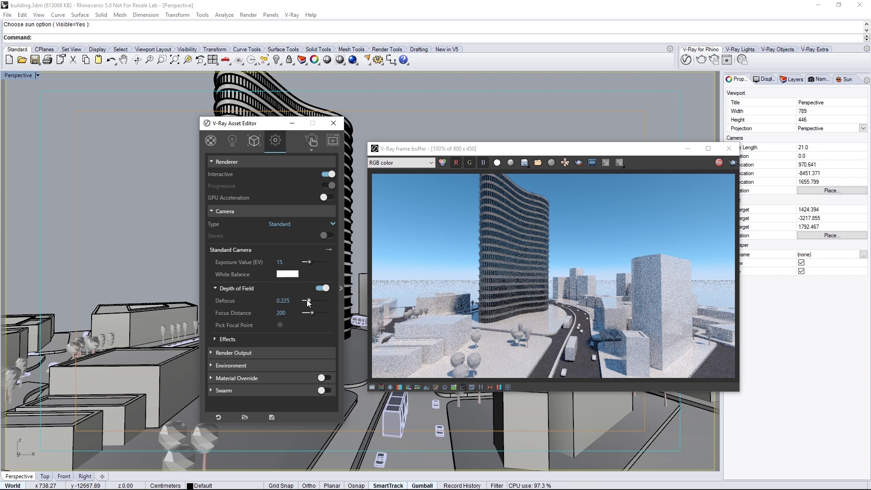
drag(318, 301, 319, 300)
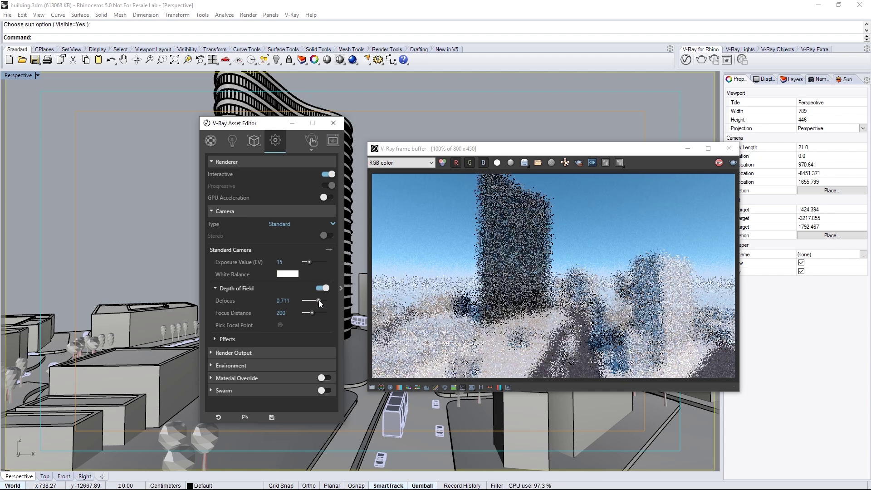
double_click(283, 301)
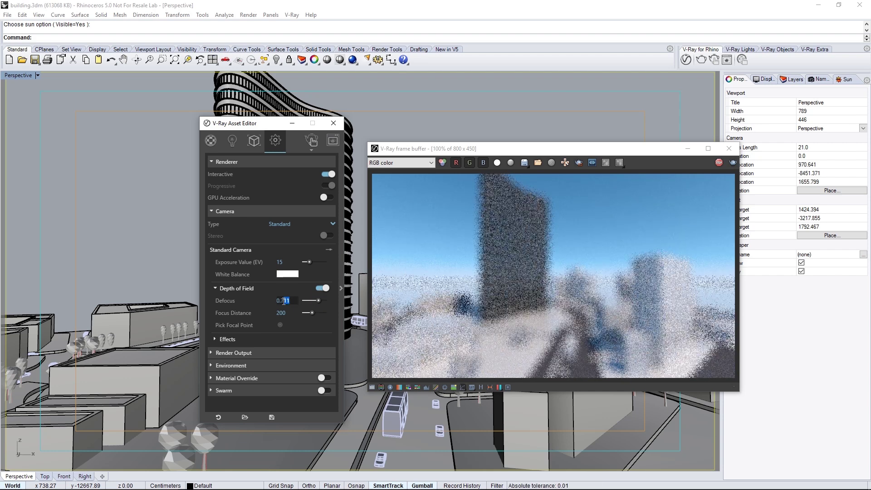
text(8)
key(Return)
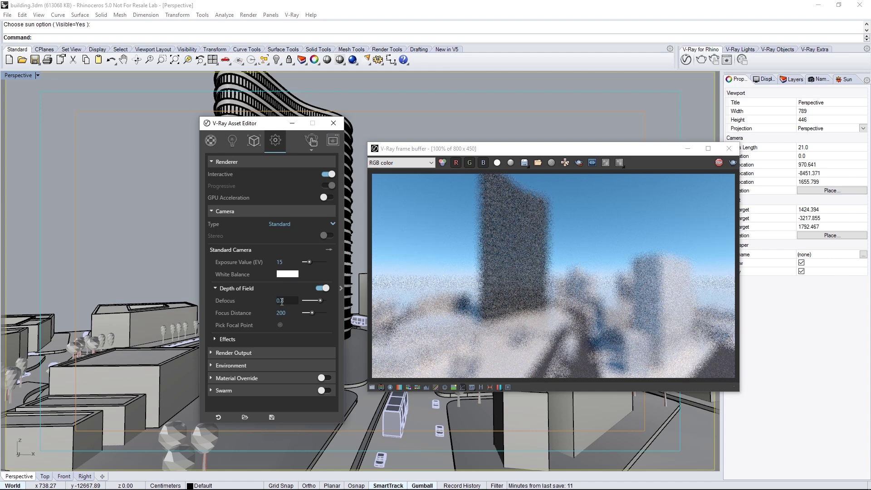
Step: Pick the focal point on the curved tower, giving a focus distance of 7892.82
drag(272, 128, 139, 129)
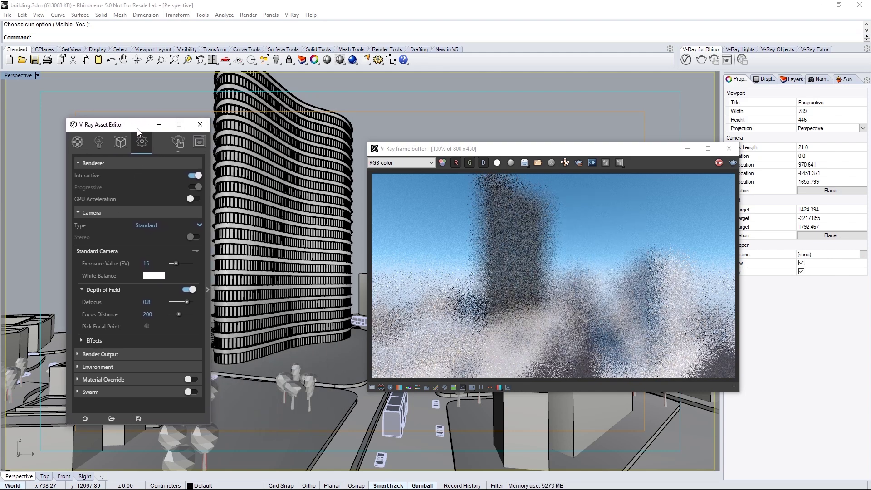
click(146, 326)
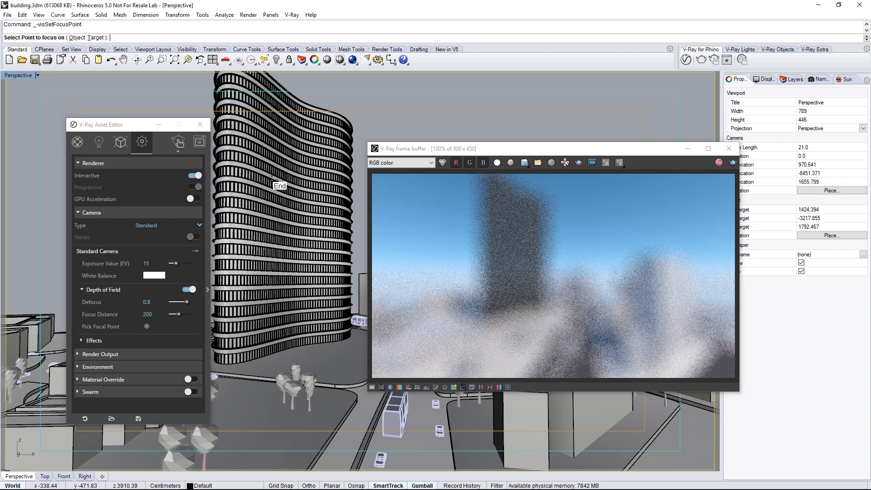
click(273, 179)
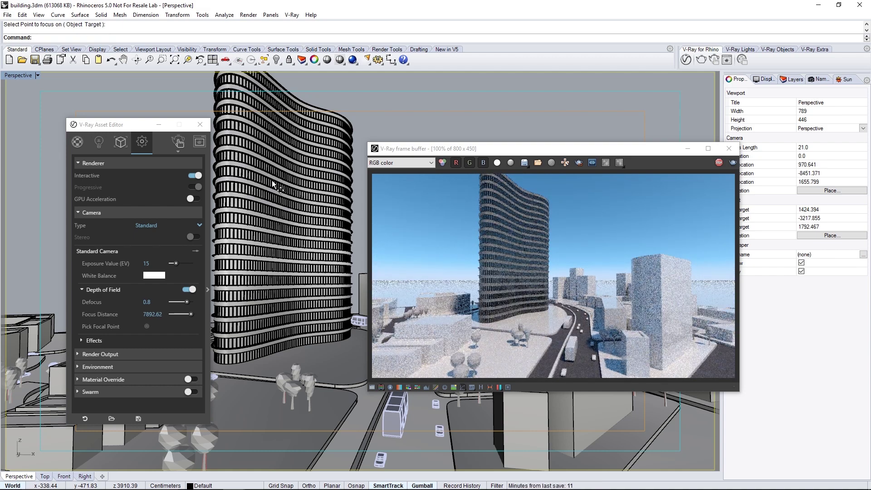
click(129, 212)
Step: Set Render Output to a Custom aspect ratio, aspect width 0.8 and image height 600
click(130, 225)
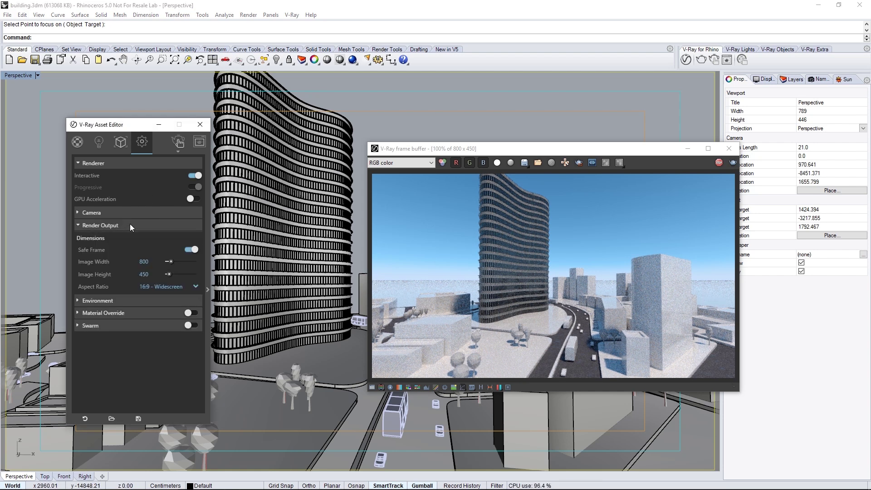
click(159, 289)
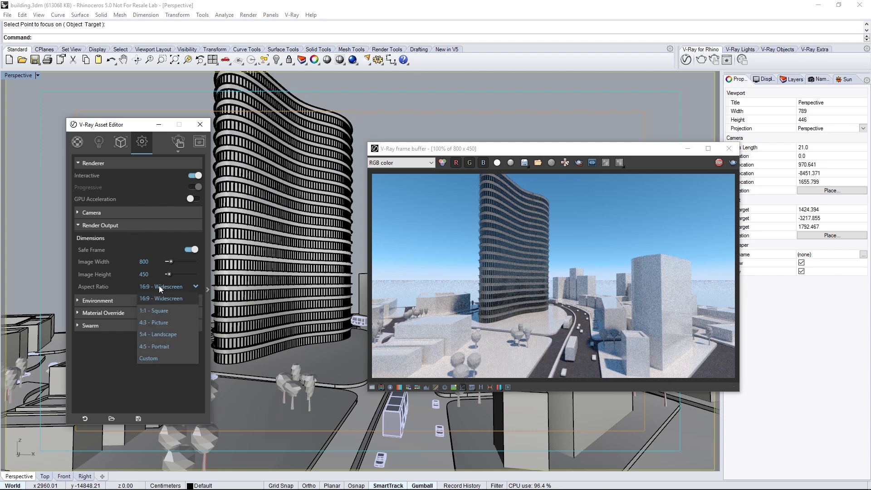
click(159, 361)
click(142, 299)
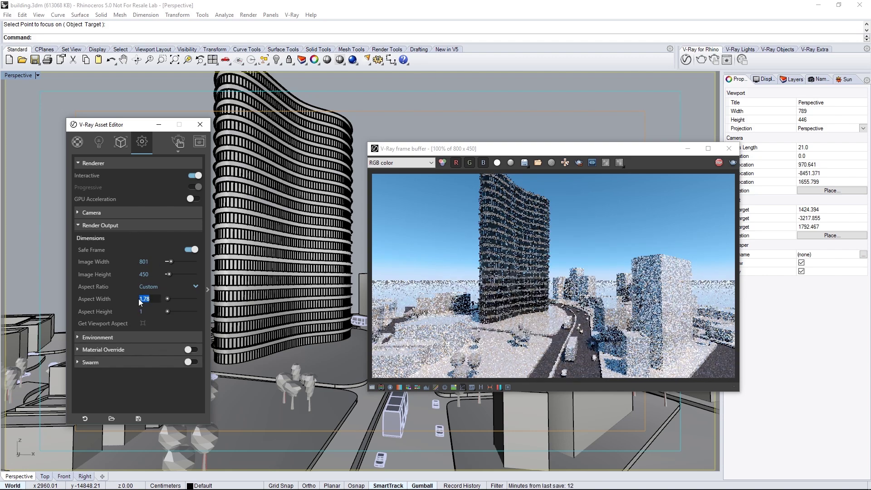
text(0.8)
key(Return)
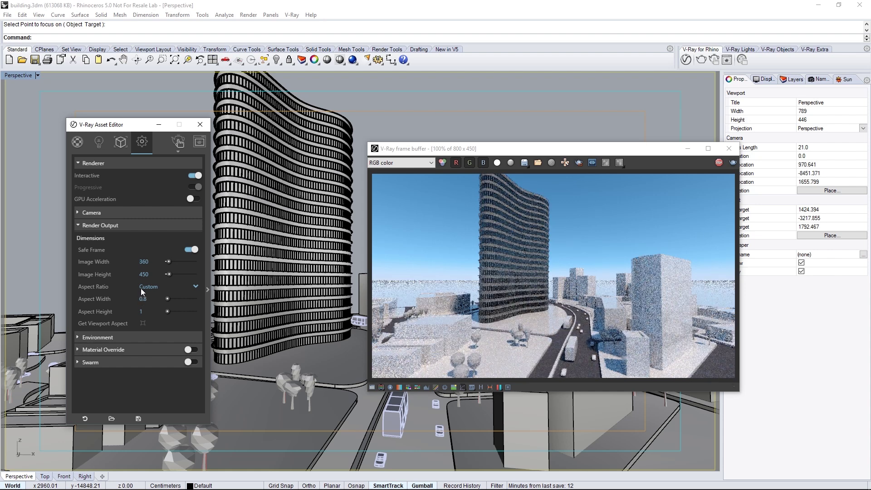
click(146, 274)
text(600)
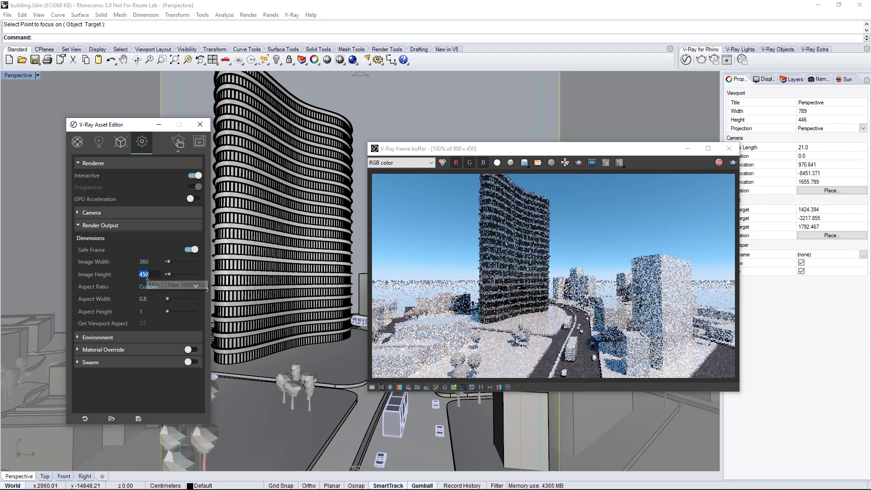
key(Return)
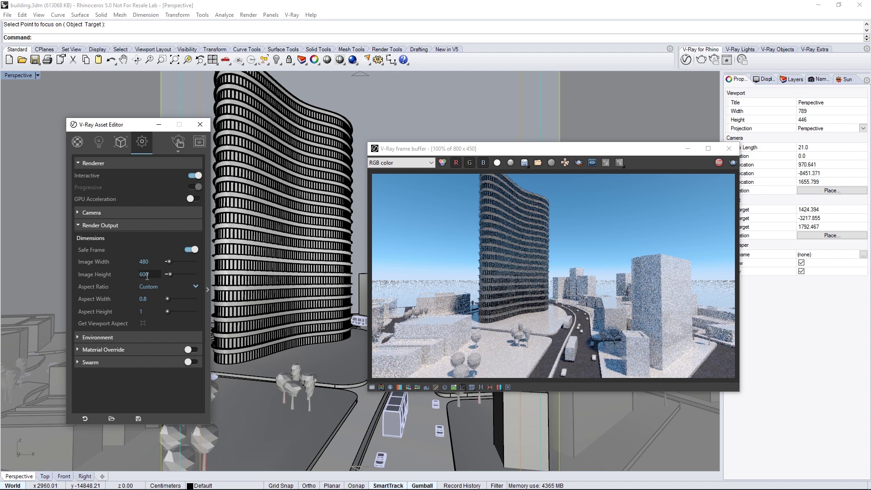
Step: Restart the interactive render at 480 × 600 and fit the frame buffer to it
click(726, 336)
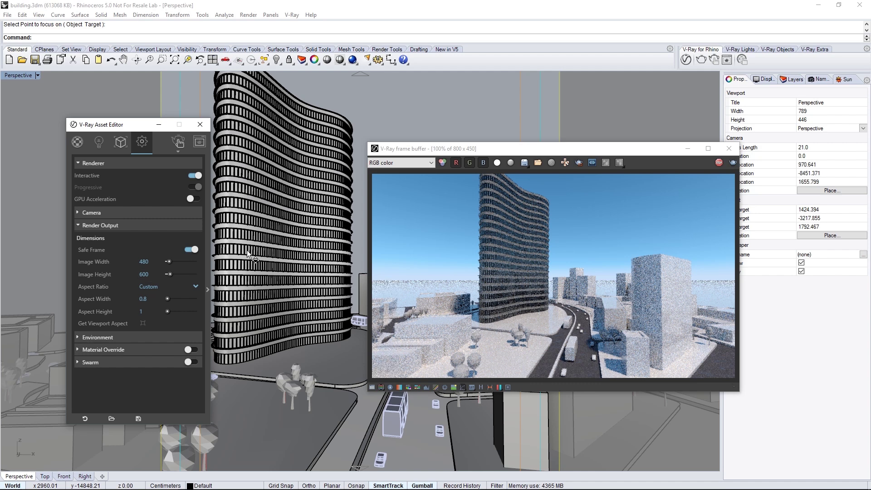
click(719, 163)
click(178, 143)
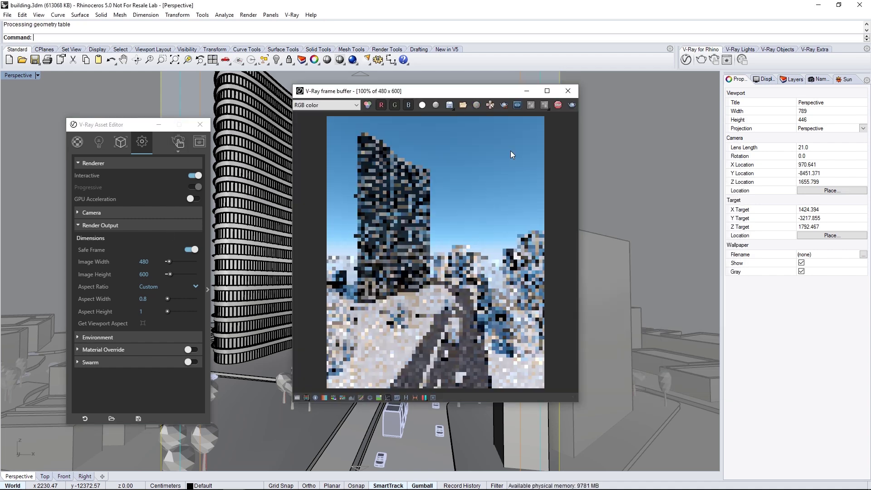
drag(577, 154, 516, 153)
drag(435, 97, 399, 132)
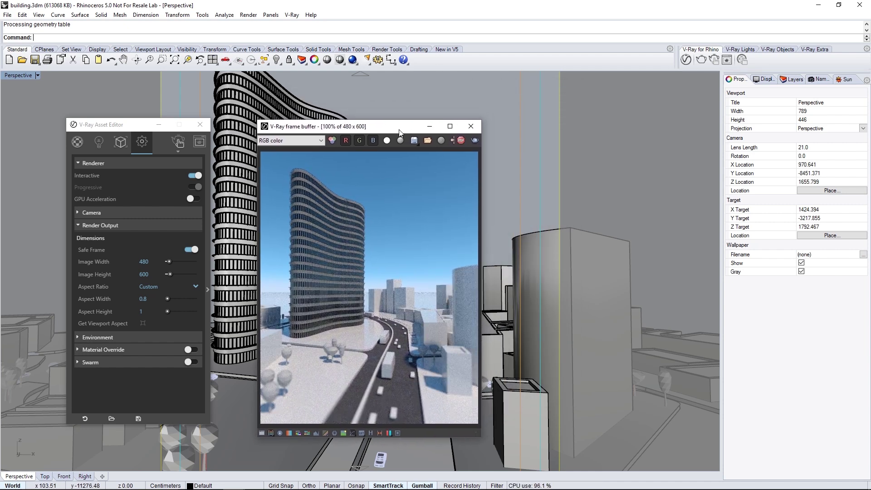
Step: Enable aerial perspective linked to the Rhino Document Sun, 85000 visibility, Affect Background off
click(150, 225)
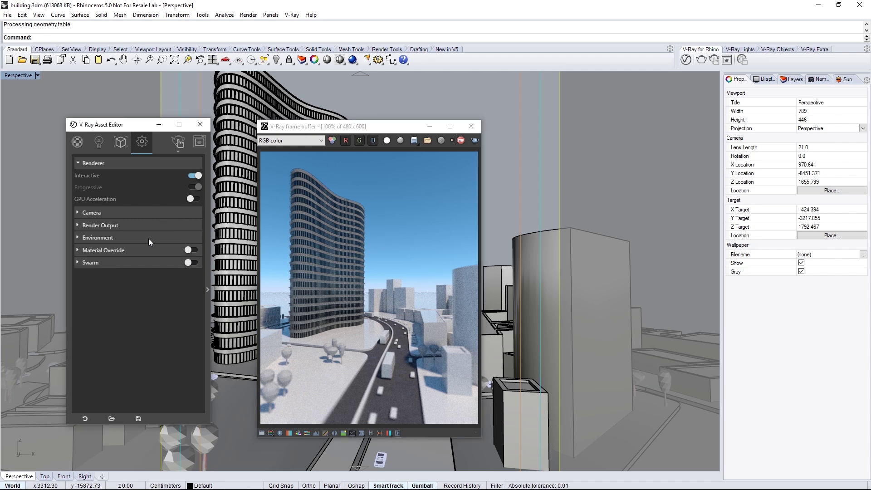
click(149, 238)
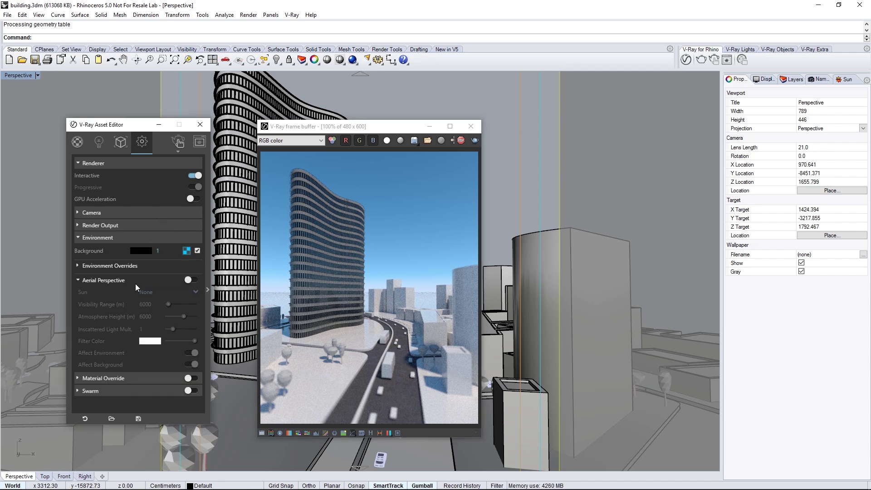
click(189, 280)
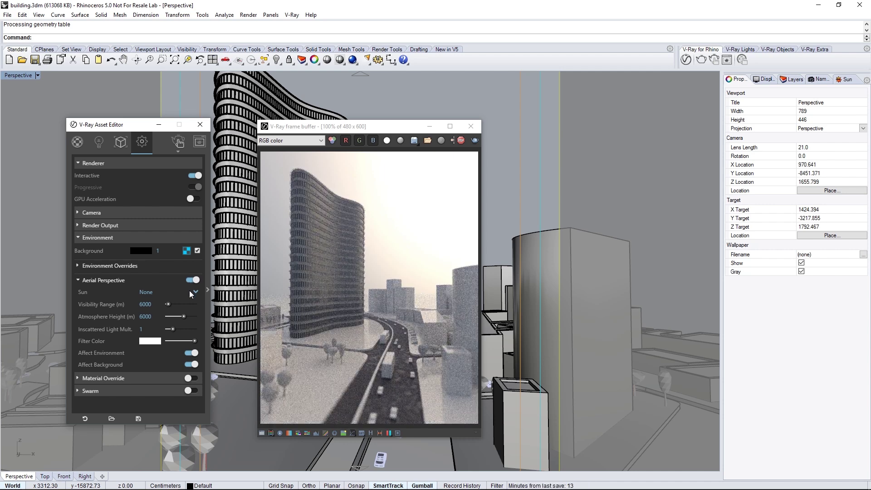
click(189, 291)
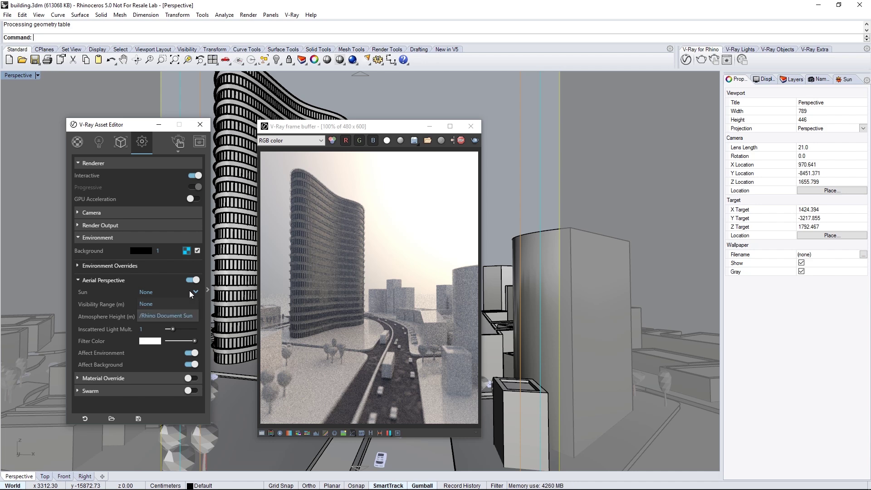
click(186, 316)
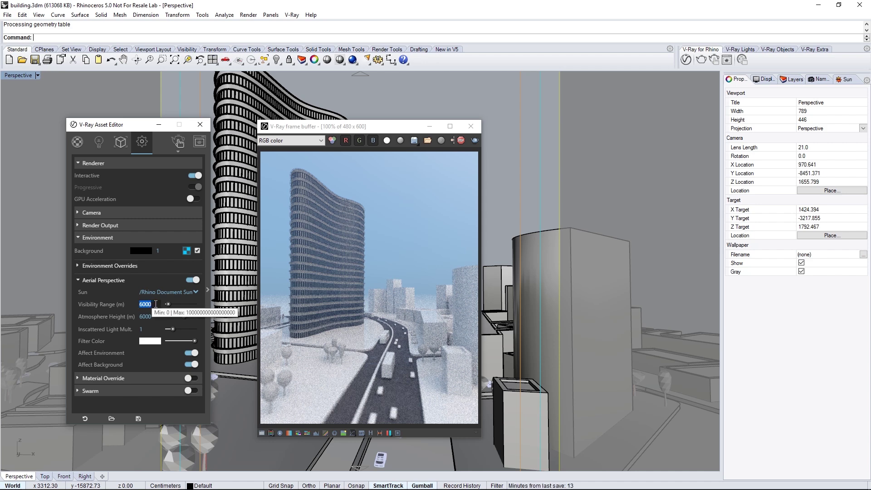
text(85000)
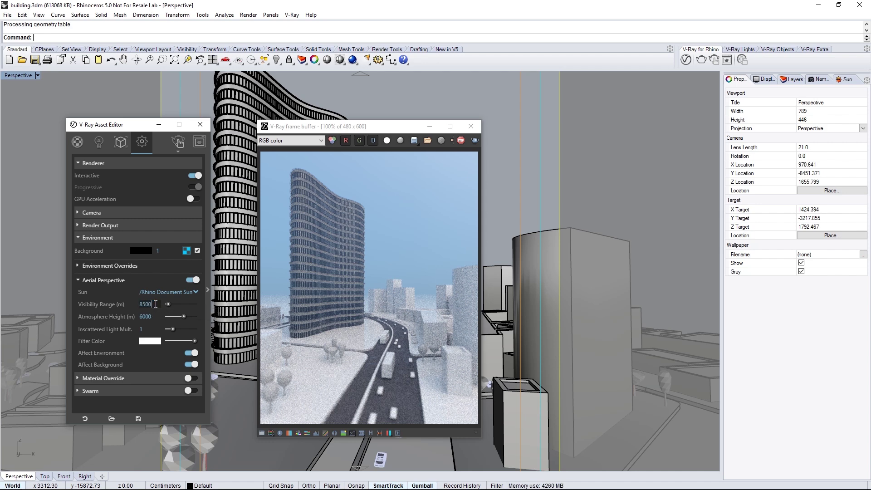
key(Return)
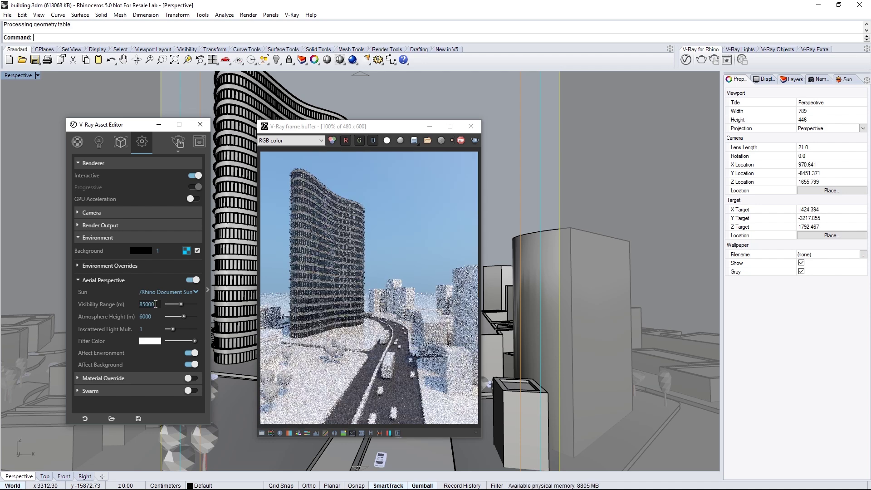
click(192, 364)
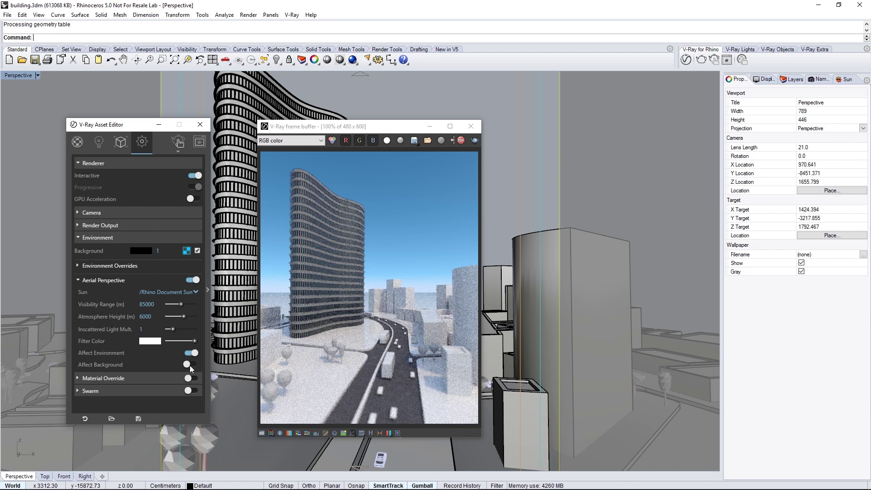
click(189, 240)
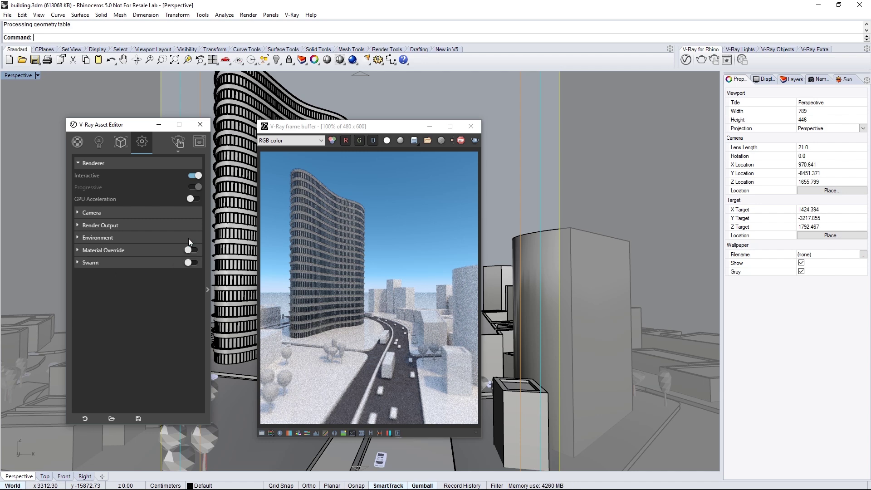
Step: Turn off Interactive and Progressive, enable Swarm, set High quality and run the final render
click(463, 143)
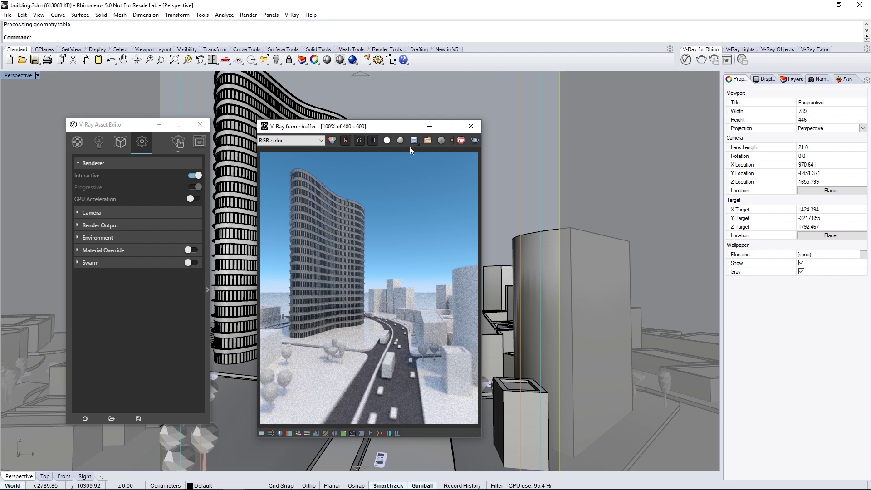
click(195, 177)
click(196, 178)
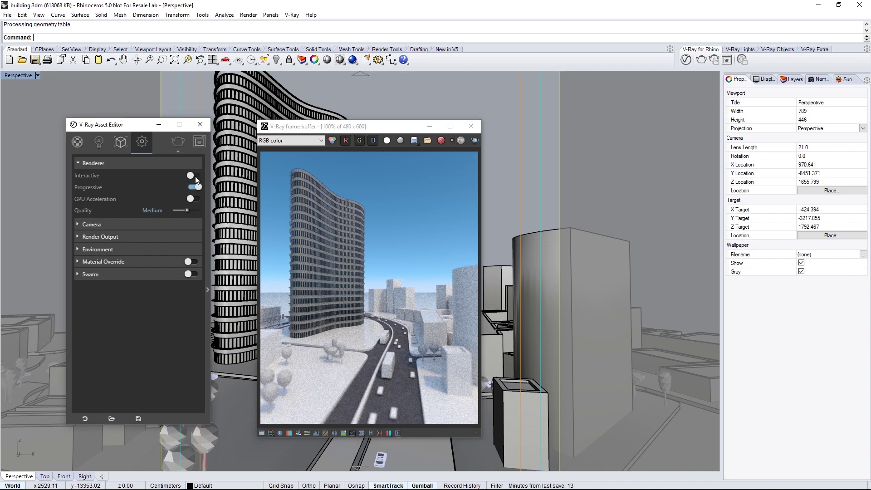
click(198, 189)
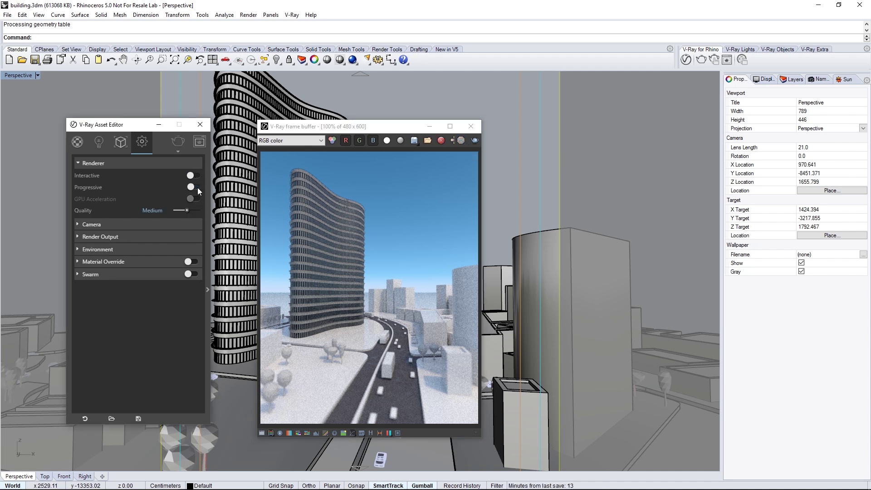
click(189, 274)
drag(187, 212, 192, 212)
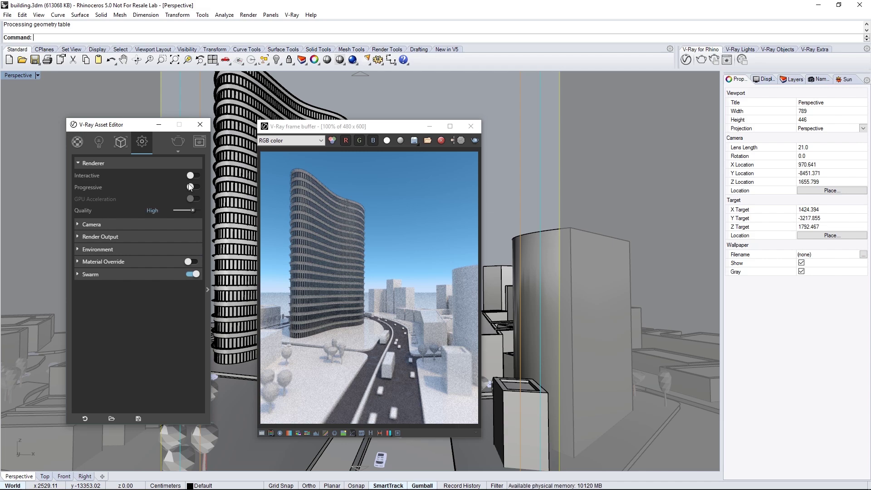
click(181, 145)
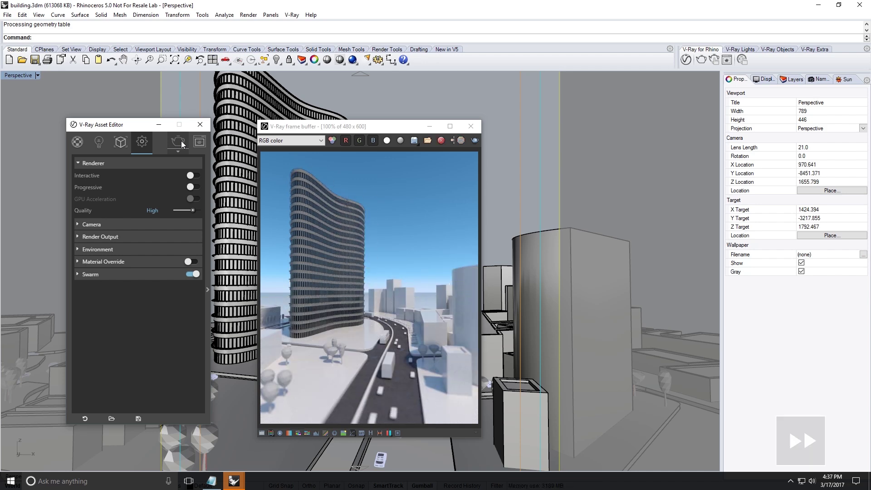
click(200, 125)
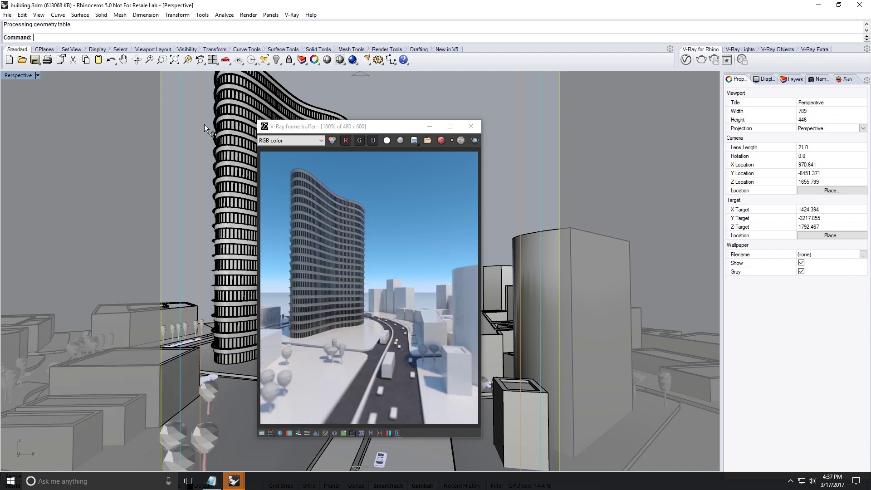
Step: Enable the Exposure correction with exposure 0.36 and Highlight Burn 0.80
click(261, 434)
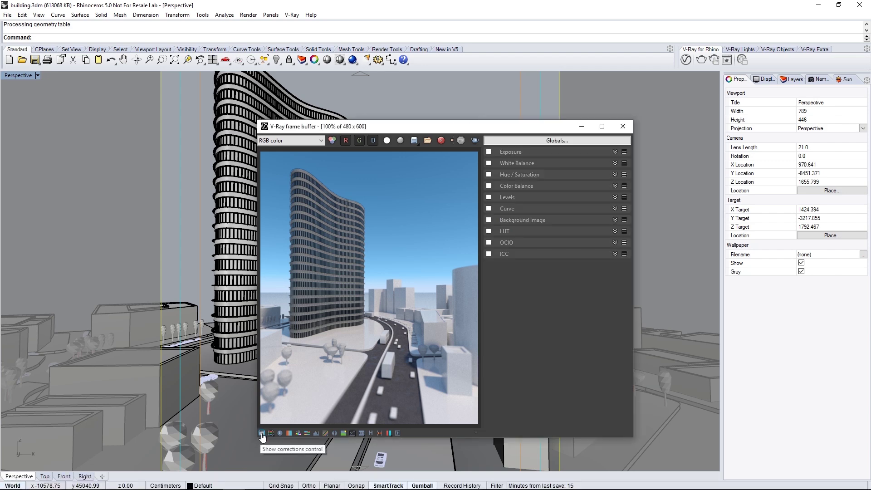
click(615, 153)
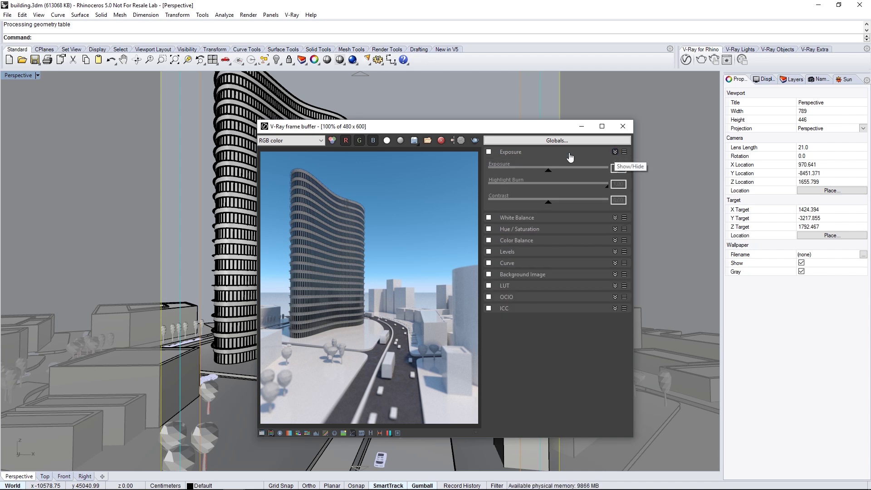
click(488, 152)
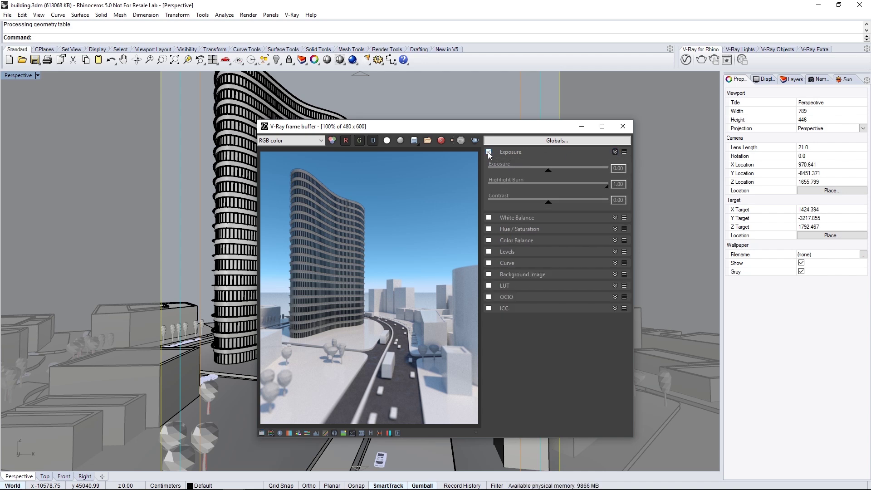
drag(549, 174, 554, 175)
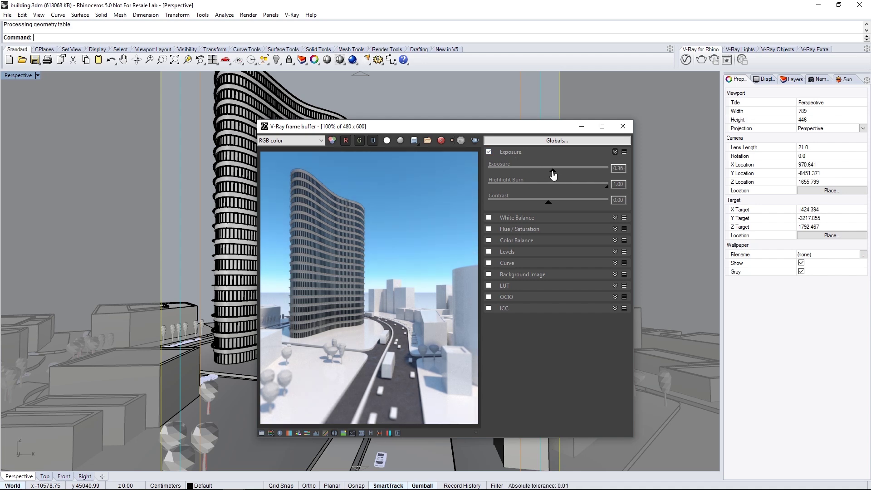
drag(608, 189, 586, 191)
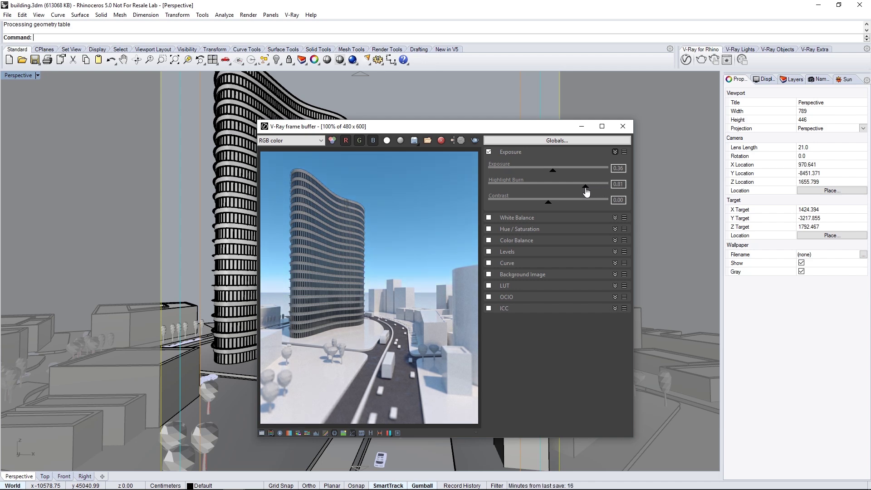
drag(586, 192, 585, 192)
click(615, 153)
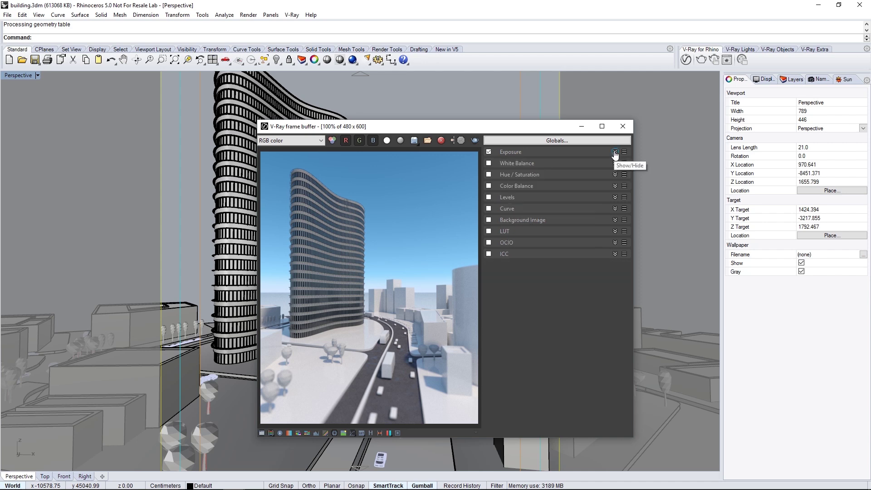
Step: Enable White Balance with a temperature of 7015
click(615, 162)
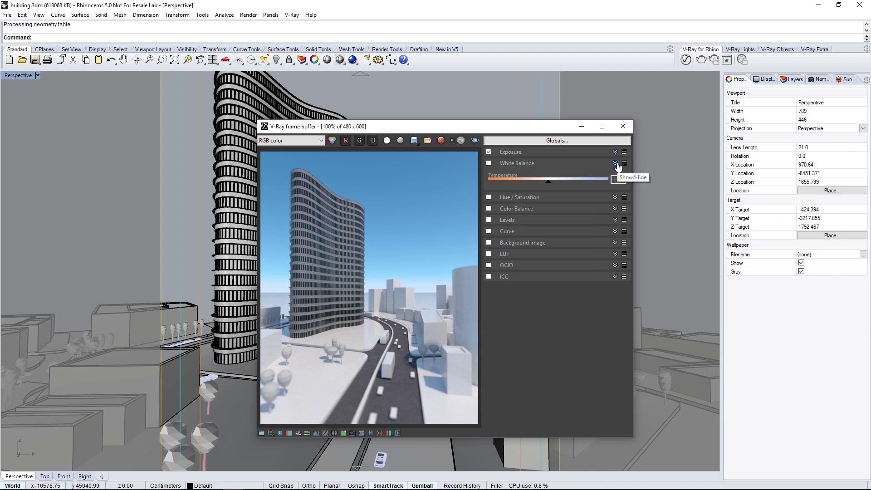
click(547, 181)
drag(547, 184, 558, 184)
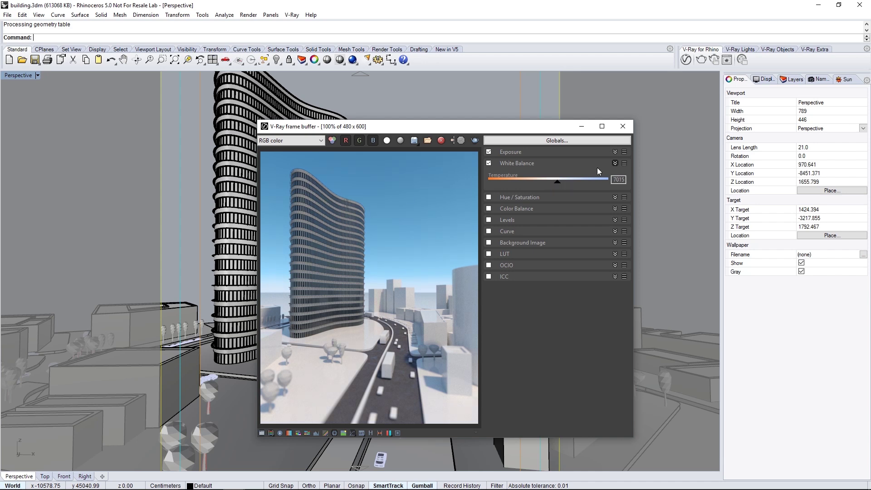
click(615, 163)
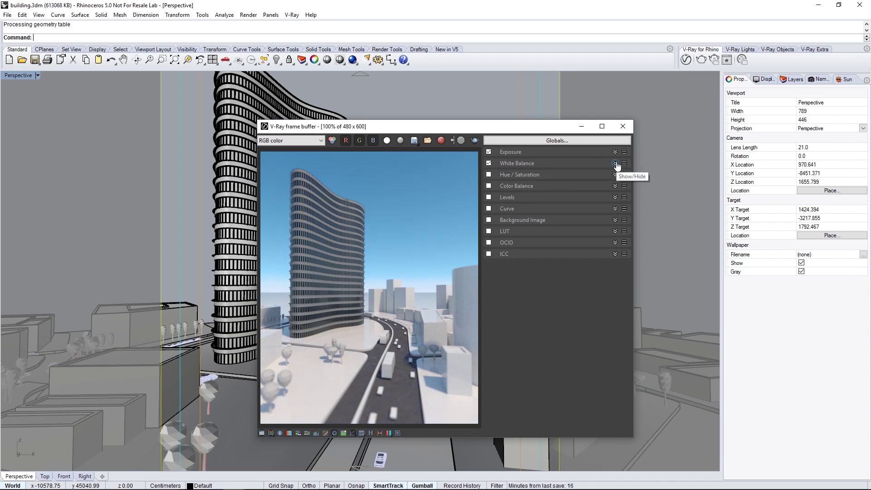
Step: Enable Color Balance with slight shifts toward red and toward blue
click(615, 186)
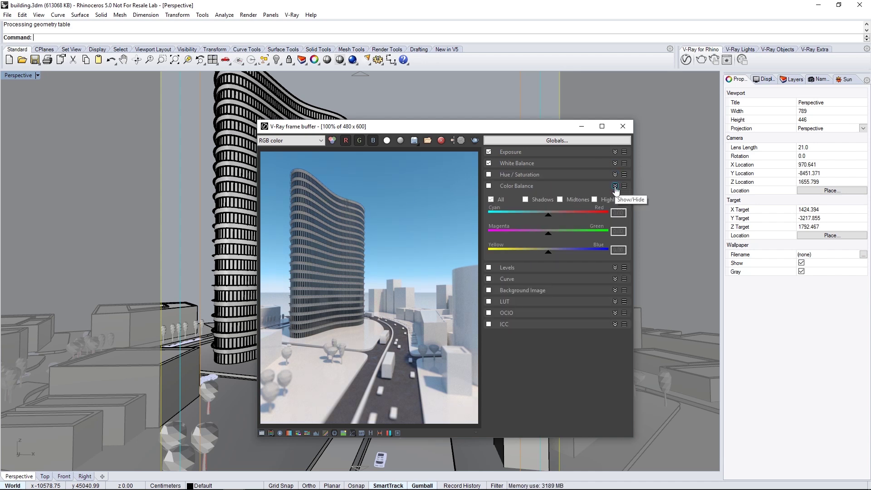
click(489, 185)
drag(548, 216, 550, 215)
drag(552, 252, 550, 252)
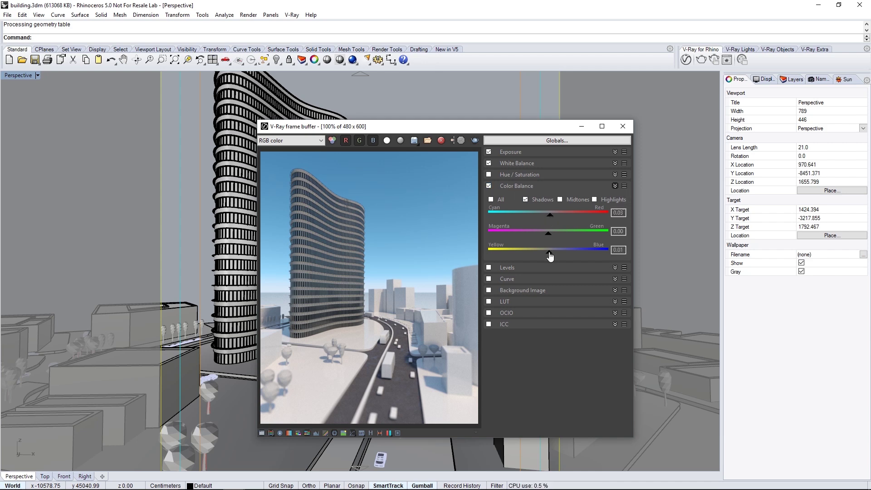
click(615, 186)
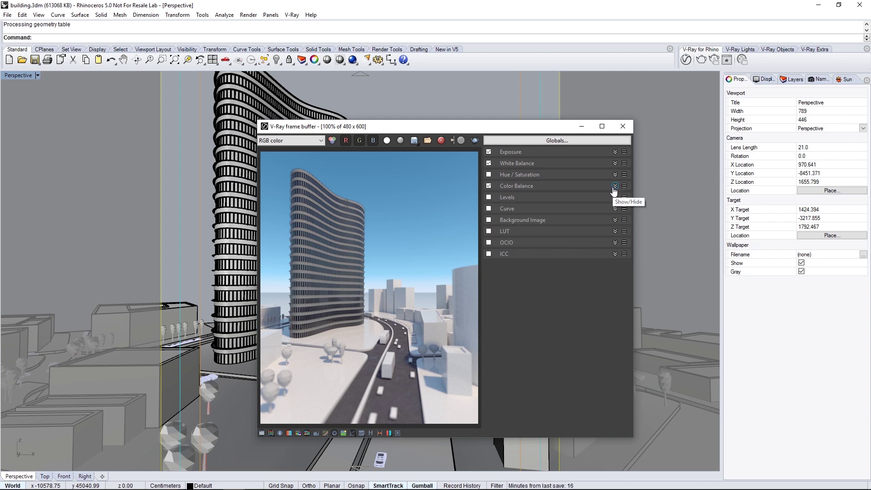
Step: Enable the Curve correction, bend both ends into an S-curve, then hide the corrections panel
click(615, 209)
click(488, 209)
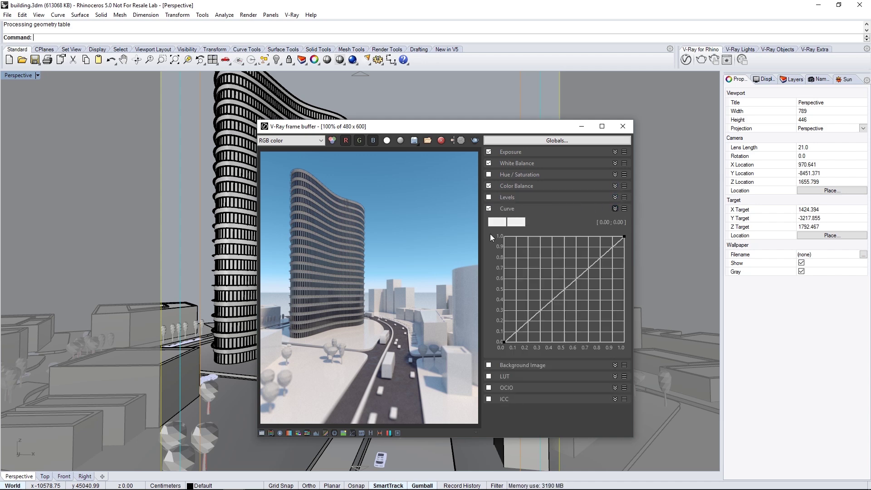
drag(501, 341, 542, 319)
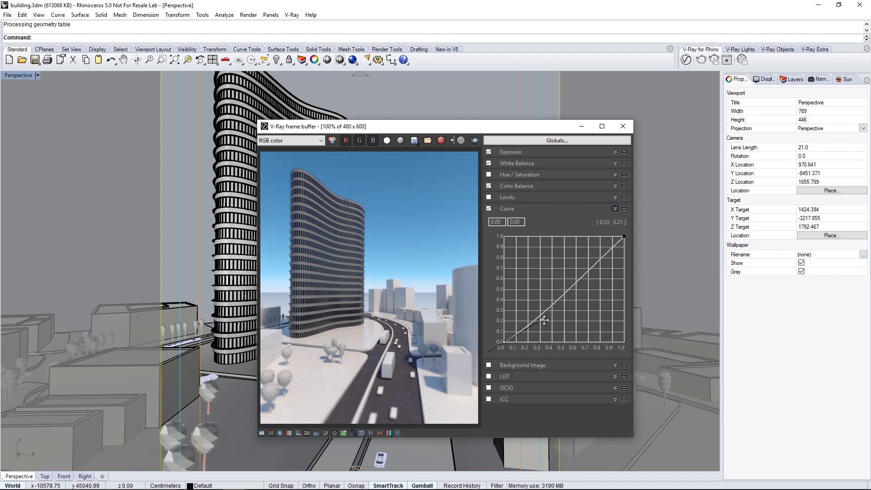
drag(623, 237, 575, 246)
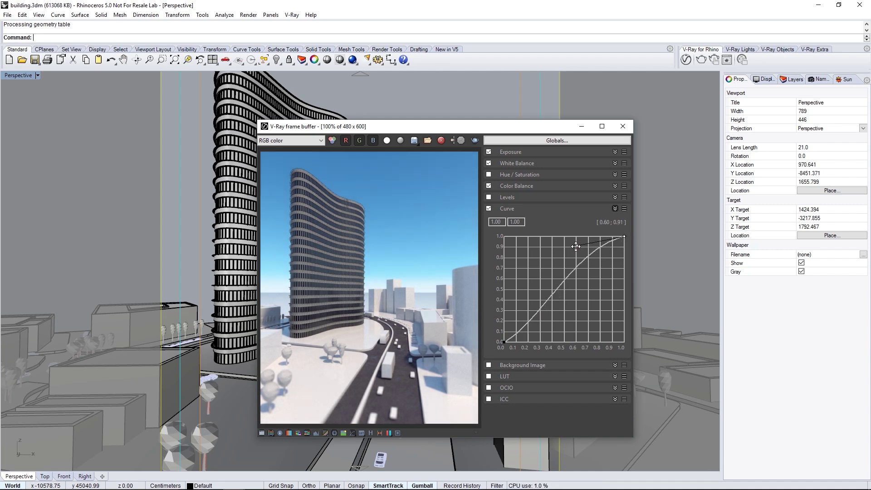
click(615, 208)
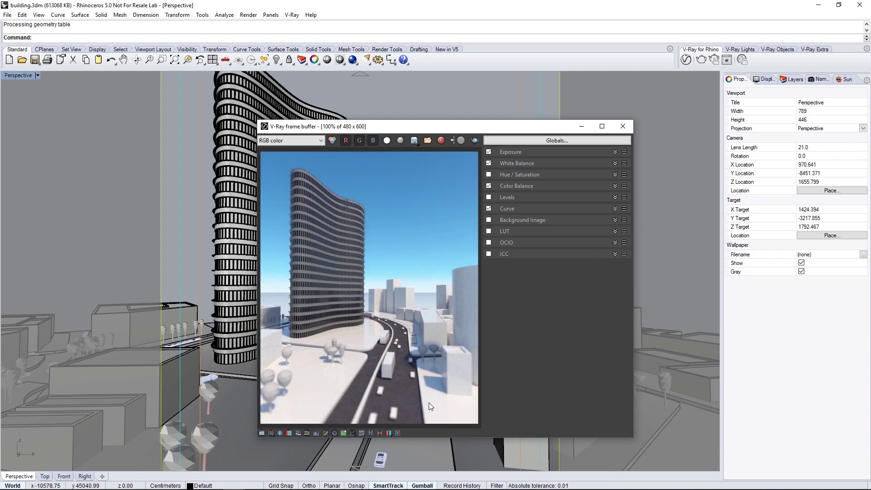
click(261, 432)
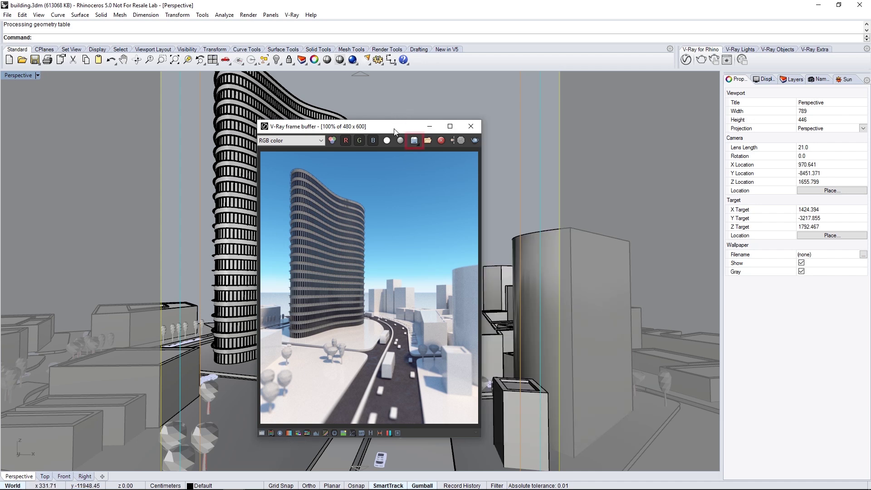